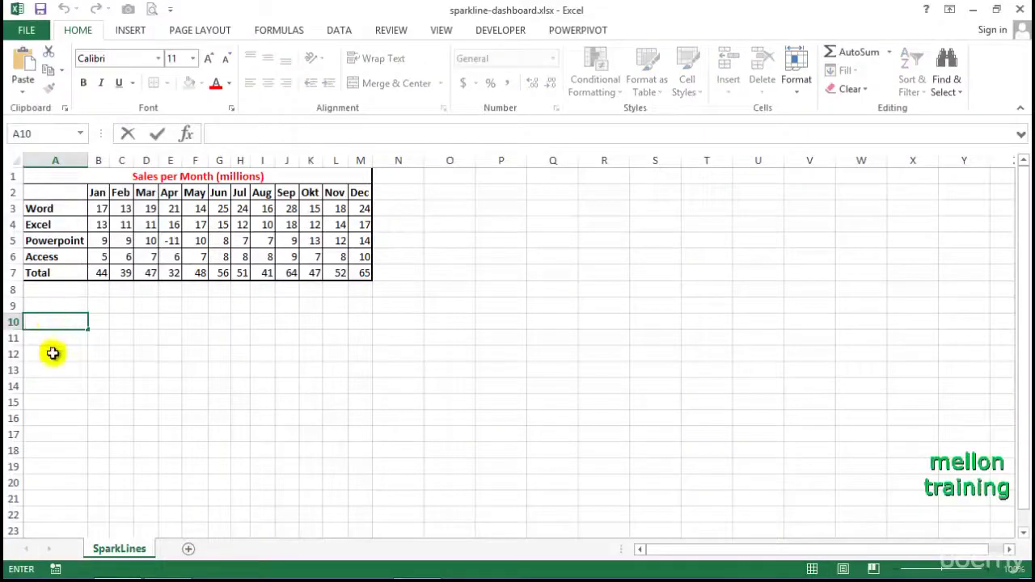
Add a new sheet after SparkLines and rename it Sparkline-Dashboard
{"action": "left_click", "coordinate": [51, 354]}
{"action": "left_click", "coordinate": [52, 323]}
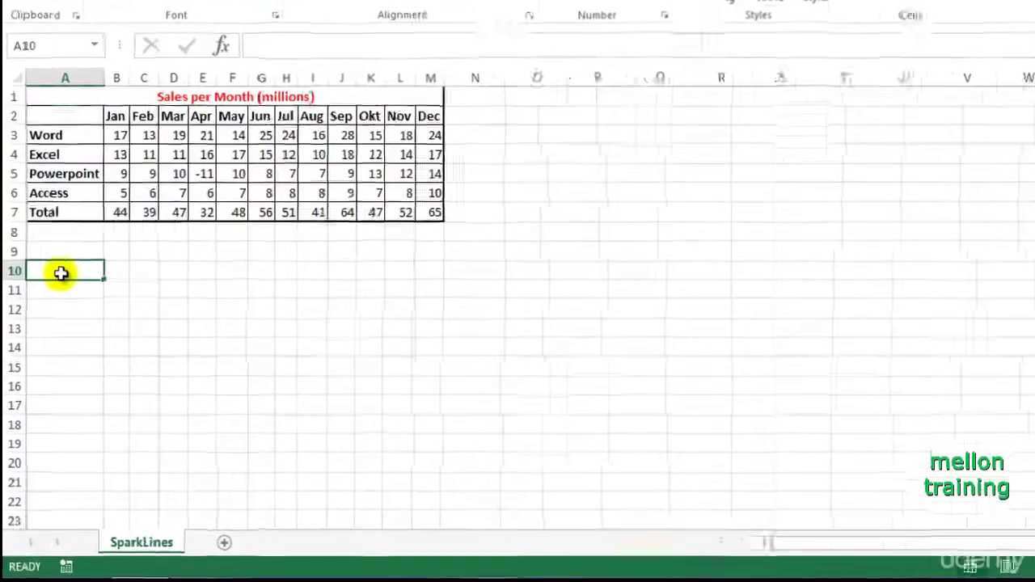
{"action": "left_click", "coordinate": [345, 520]}
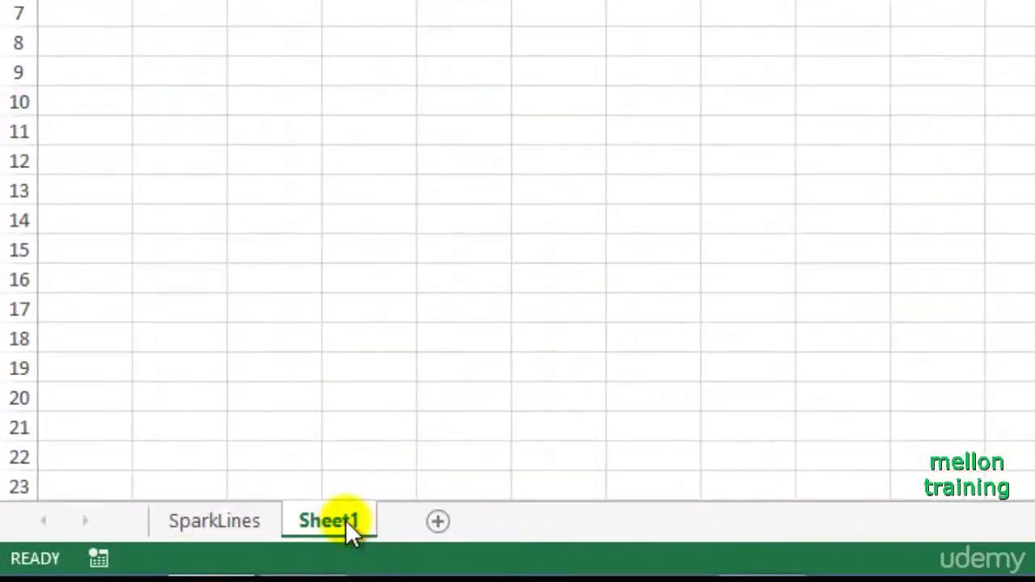
{"action": "double_click", "coordinate": [345, 520]}
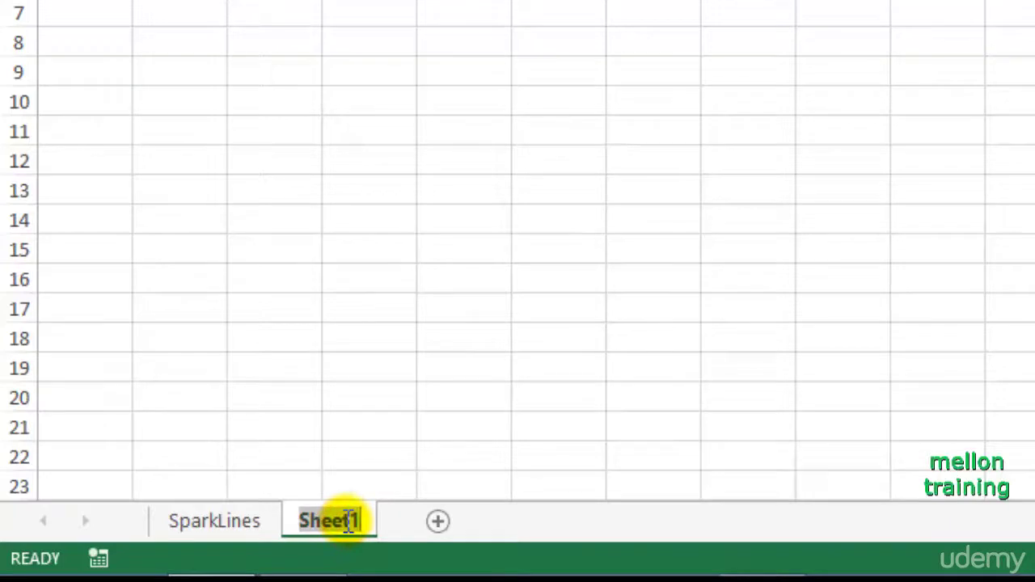
{"action": "type", "text": "Sparkli"}
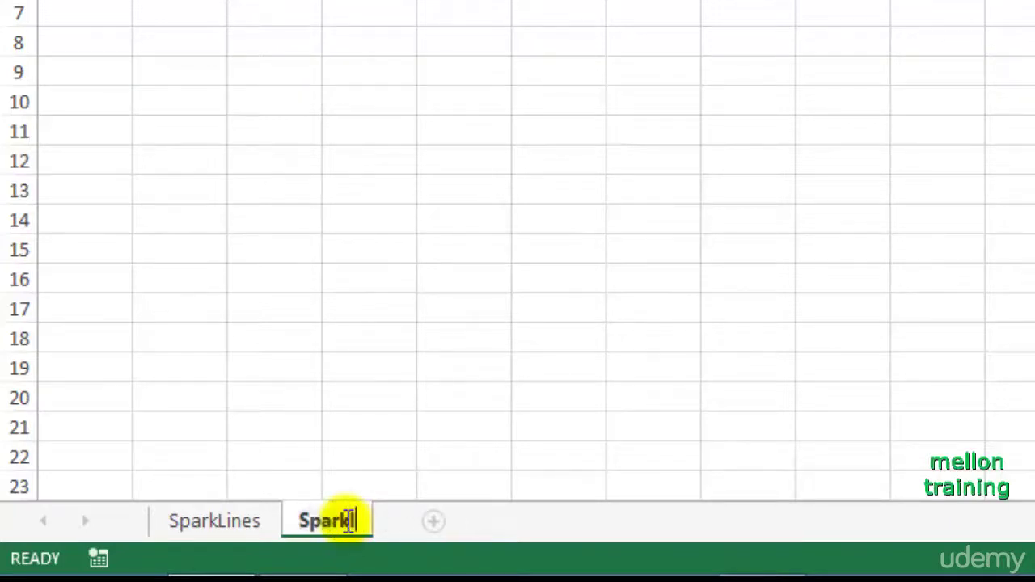
{"action": "type", "text": "ne-Dash"}
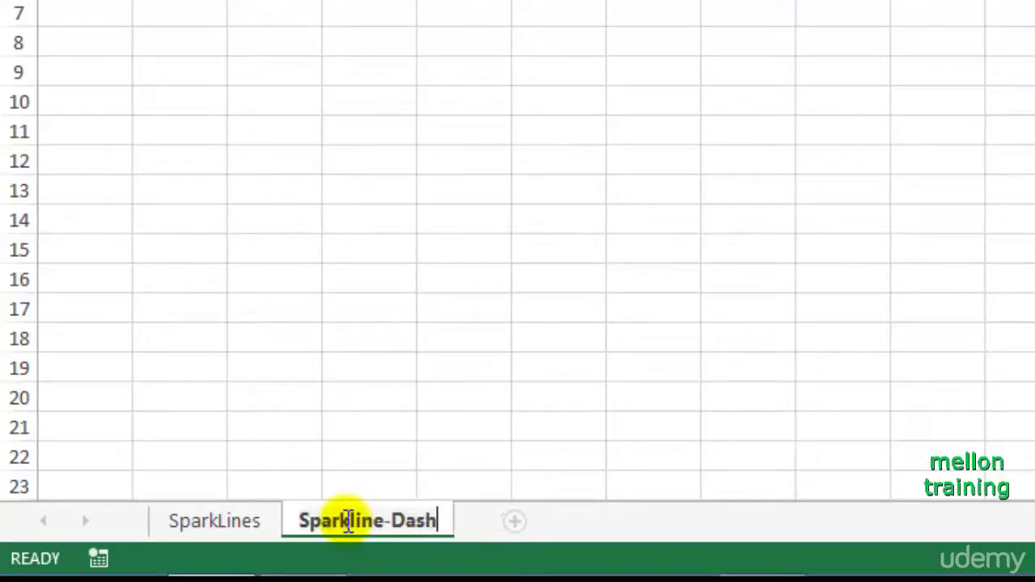
{"action": "type", "text": "board"}
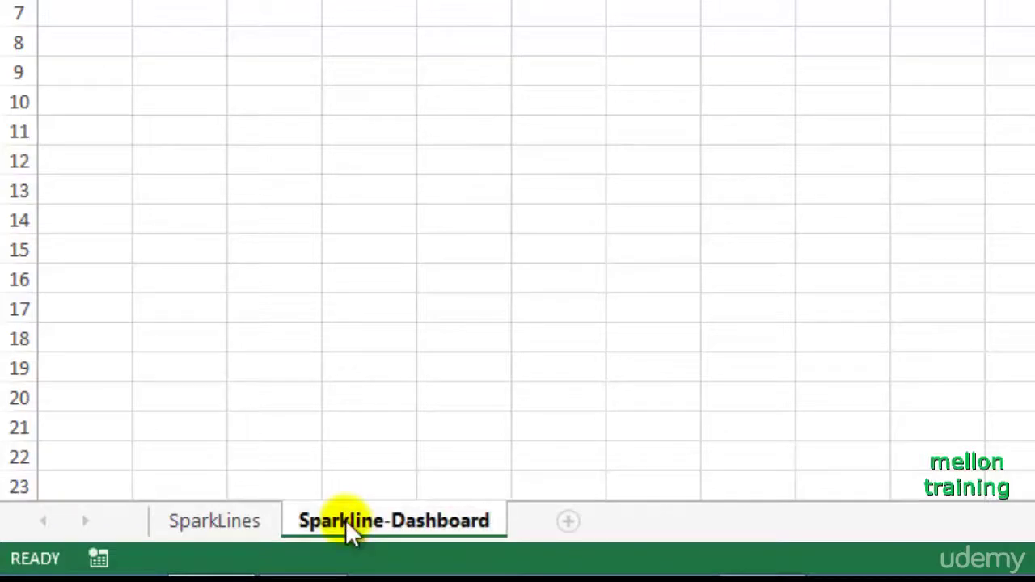
{"action": "key", "text": "Return"}
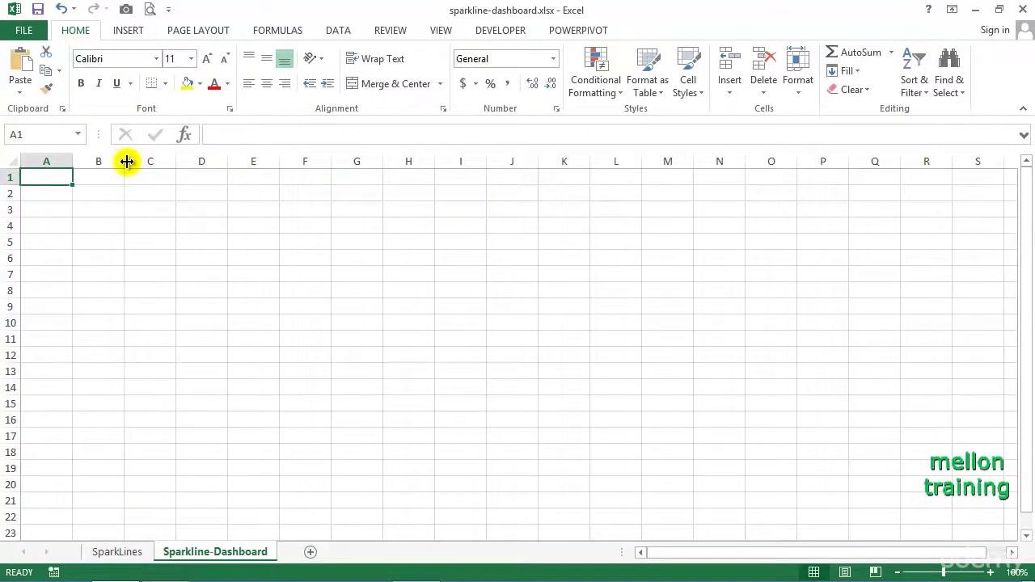
Widen column B to 25 and make rows 2 and 3 each about 81 pixels (60.75) tall
{"action": "mouse_move", "coordinate": [127, 161]}
{"action": "left_mouse_down"}
{"action": "mouse_move", "coordinate": [143, 176]}
{"action": "mouse_move", "coordinate": [199, 176]}
{"action": "left_mouse_up"}
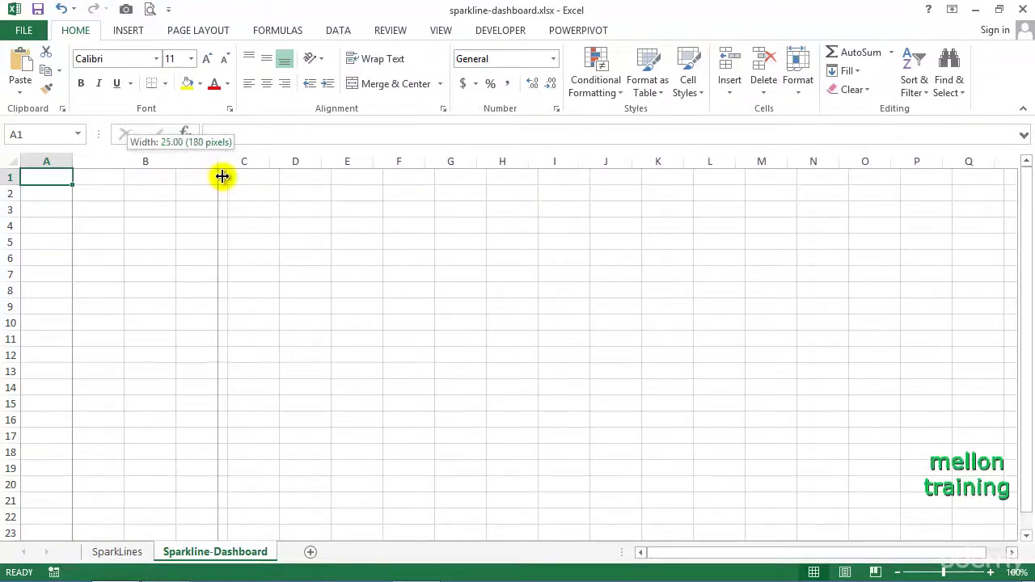
{"action": "left_click_drag", "start_coordinate": [201, 177], "coordinate": [236, 178]}
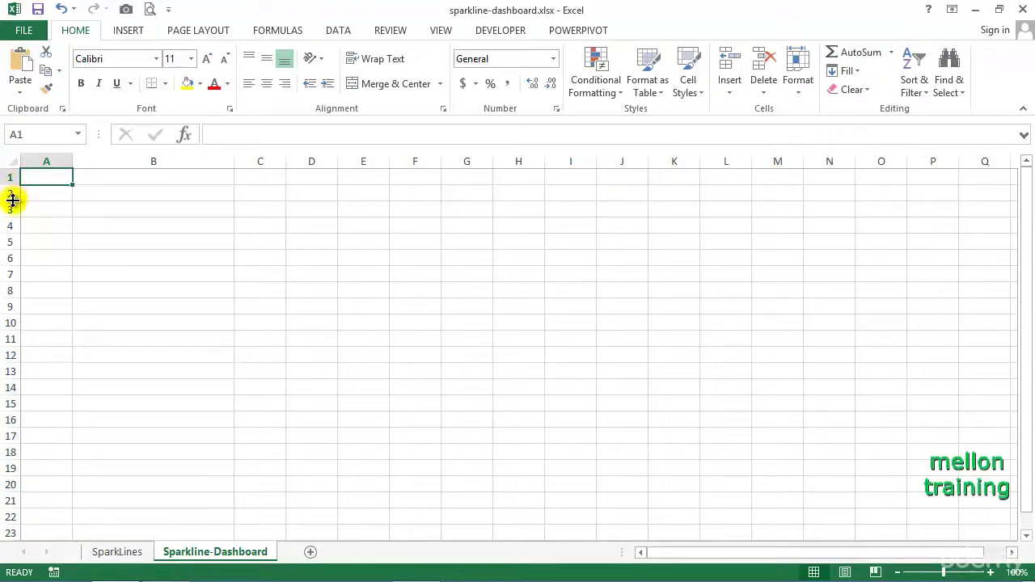
{"action": "left_click_drag", "start_coordinate": [13, 200], "coordinate": [13, 250]}
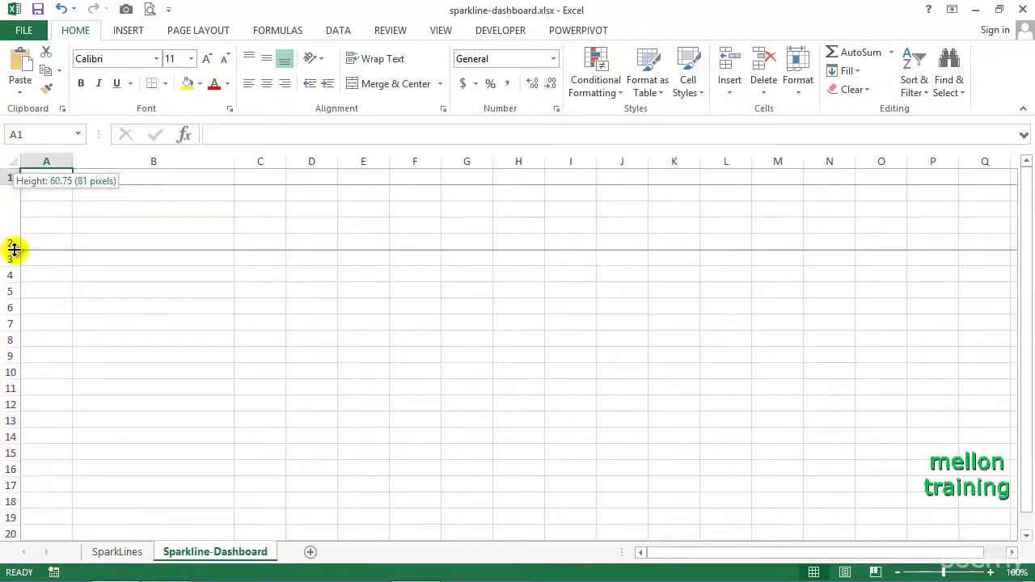
{"action": "left_click_drag", "start_coordinate": [16, 250], "coordinate": [15, 248]}
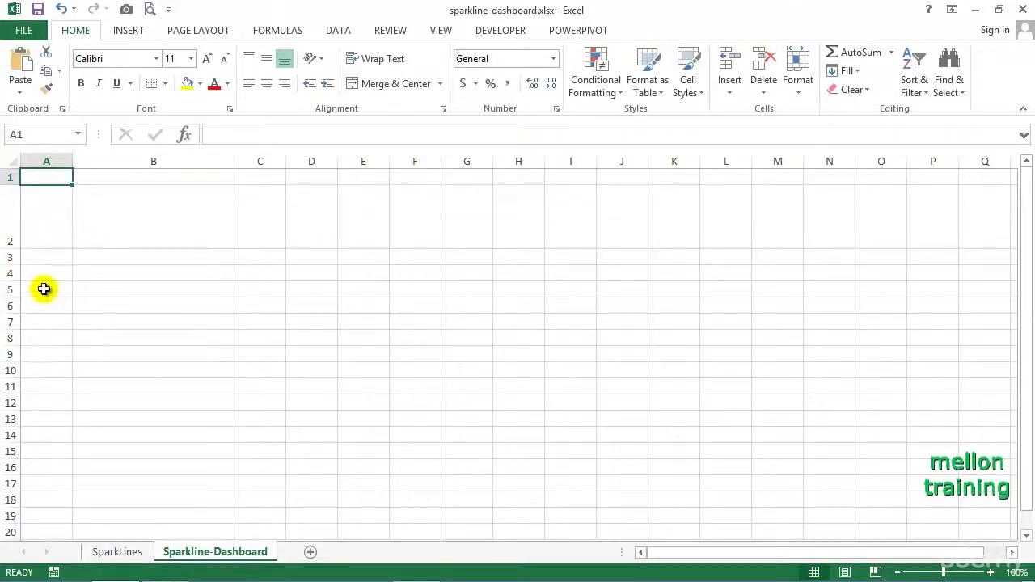
{"action": "left_click_drag", "start_coordinate": [13, 264], "coordinate": [10, 313]}
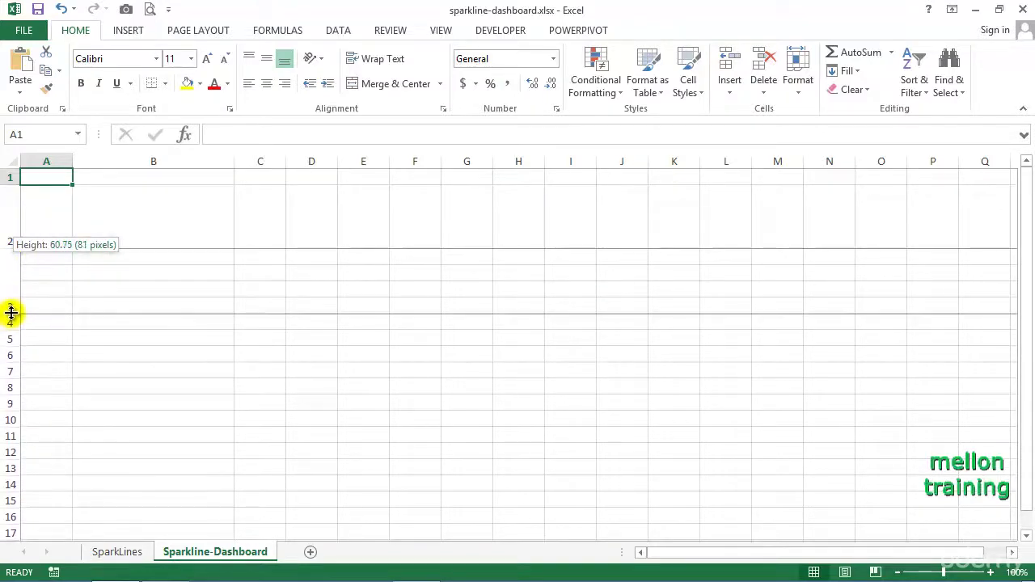
{"action": "left_click_drag", "start_coordinate": [11, 313], "coordinate": [11, 312]}
Enter Jan in A2 and Dec in C2
{"action": "left_click", "coordinate": [50, 212]}
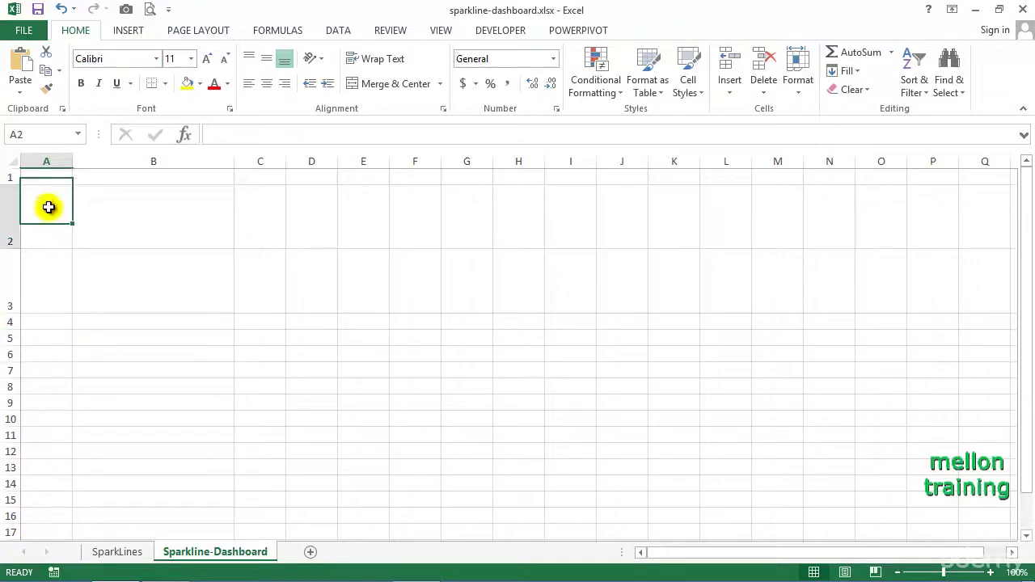
{"action": "type", "text": "Jan"}
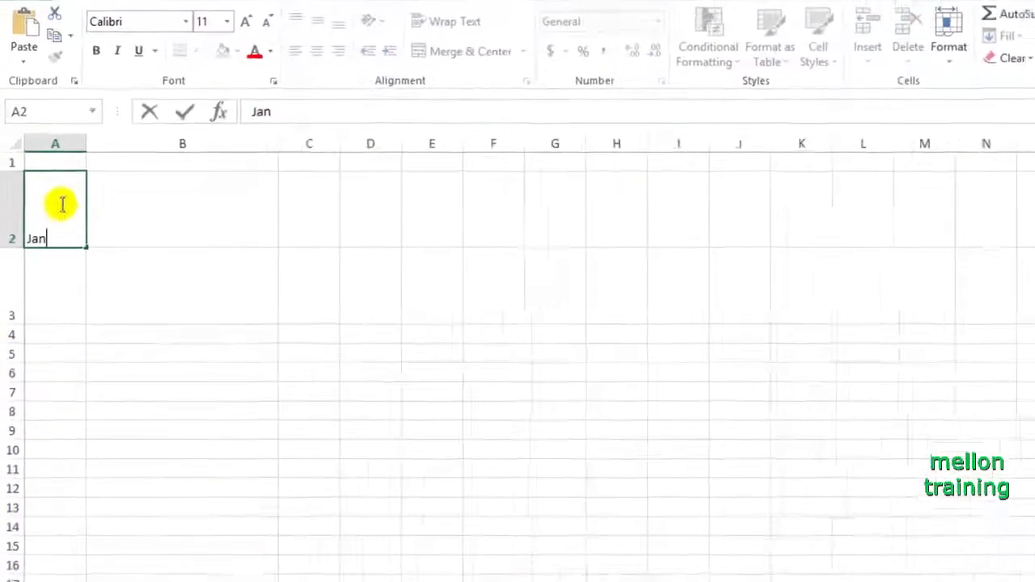
{"action": "key", "text": "Return"}
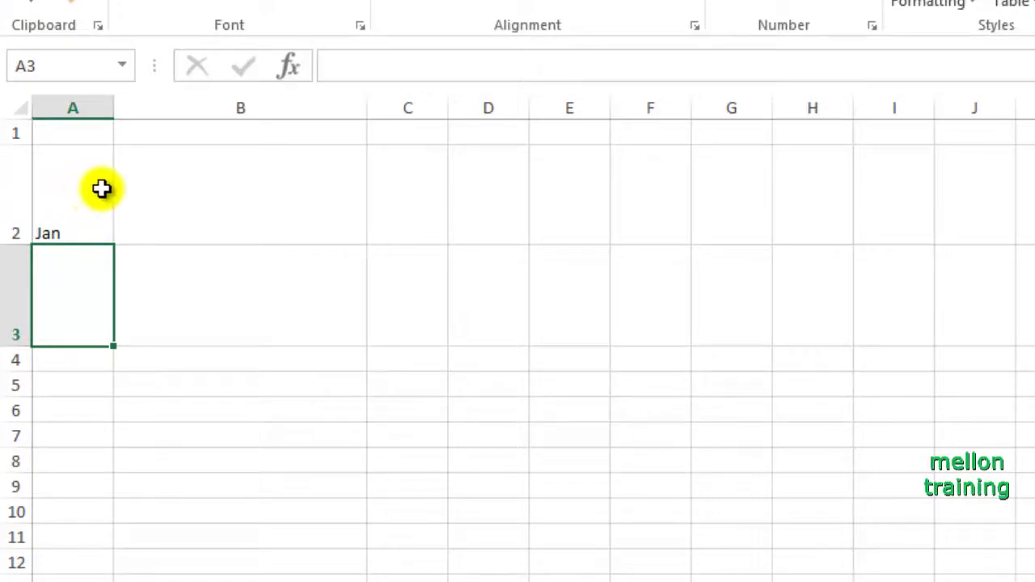
{"action": "left_click", "coordinate": [406, 185]}
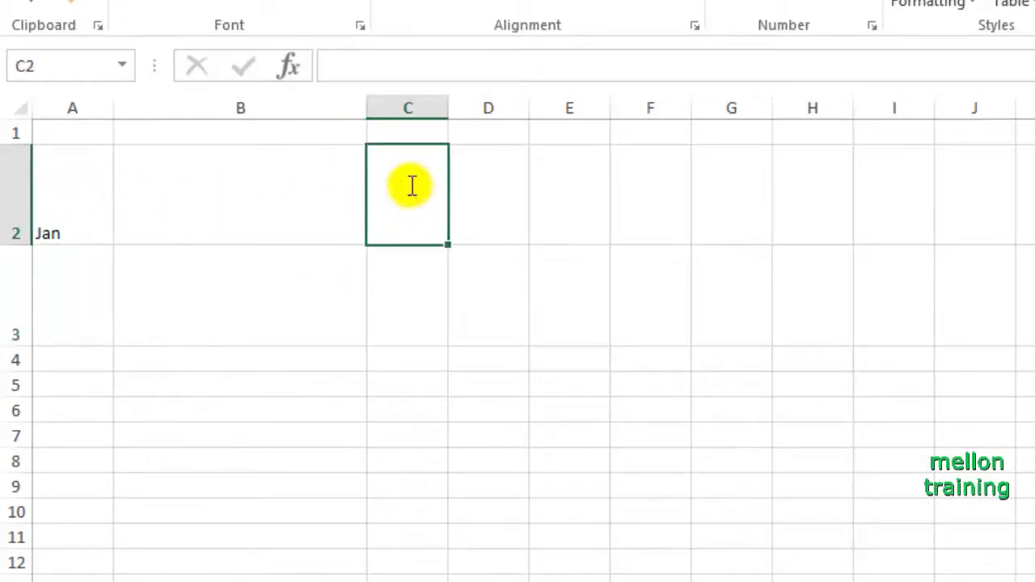
{"action": "type", "text": "Dec"}
{"action": "key", "text": "Return"}
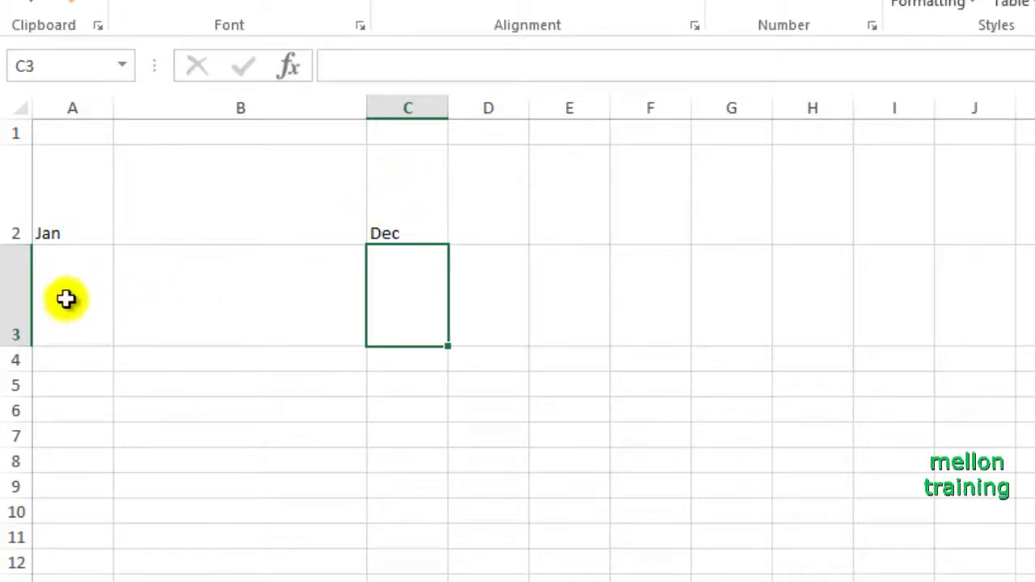
Copy Jan from A2 into A3 and Dec from C2 into C3
{"action": "left_click", "coordinate": [68, 218]}
{"action": "key", "text": "ctrl+c"}
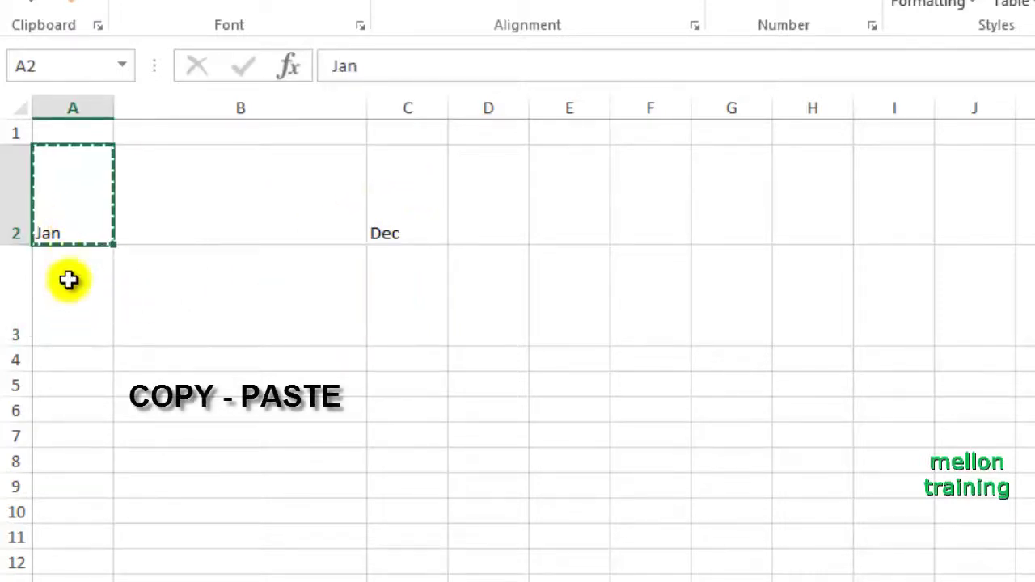
{"action": "left_click", "coordinate": [71, 287]}
{"action": "key", "text": "ctrl+v"}
{"action": "left_click", "coordinate": [415, 219]}
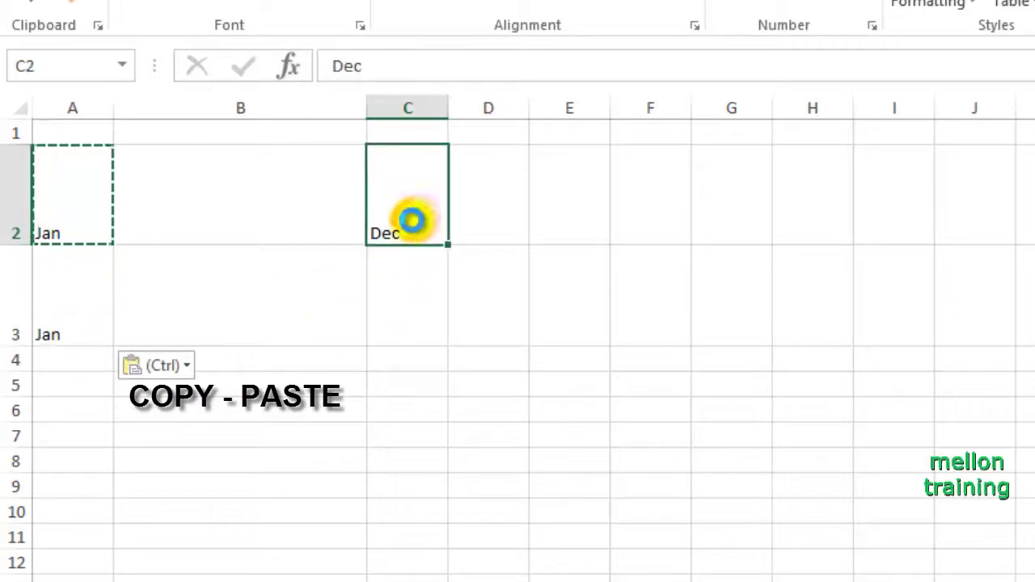
{"action": "key", "text": "ctrl+c"}
{"action": "left_click", "coordinate": [395, 312]}
{"action": "key", "text": "ctrl+v"}
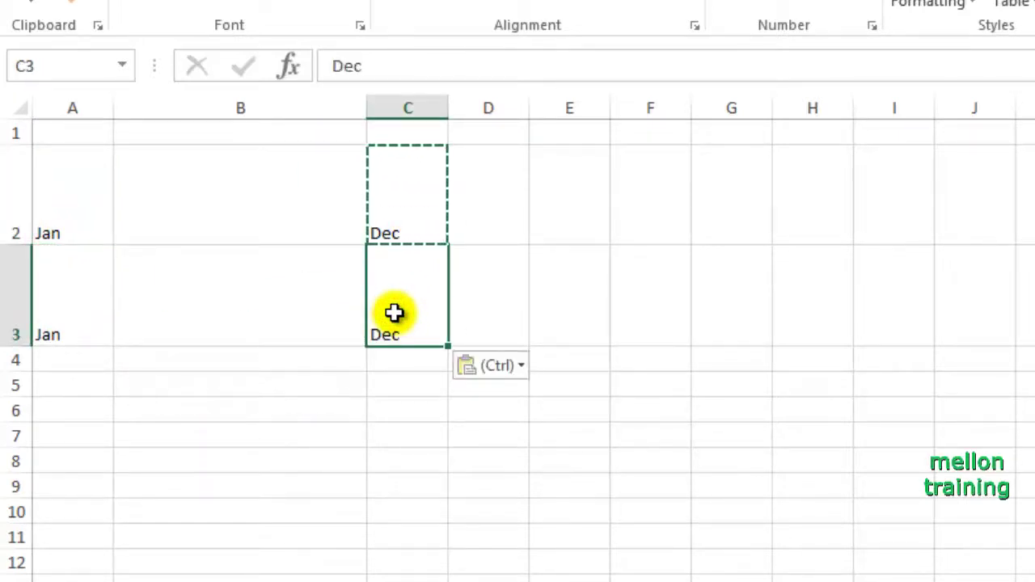
Enter the title 'Word Sales' in A1
{"action": "left_click", "coordinate": [75, 134]}
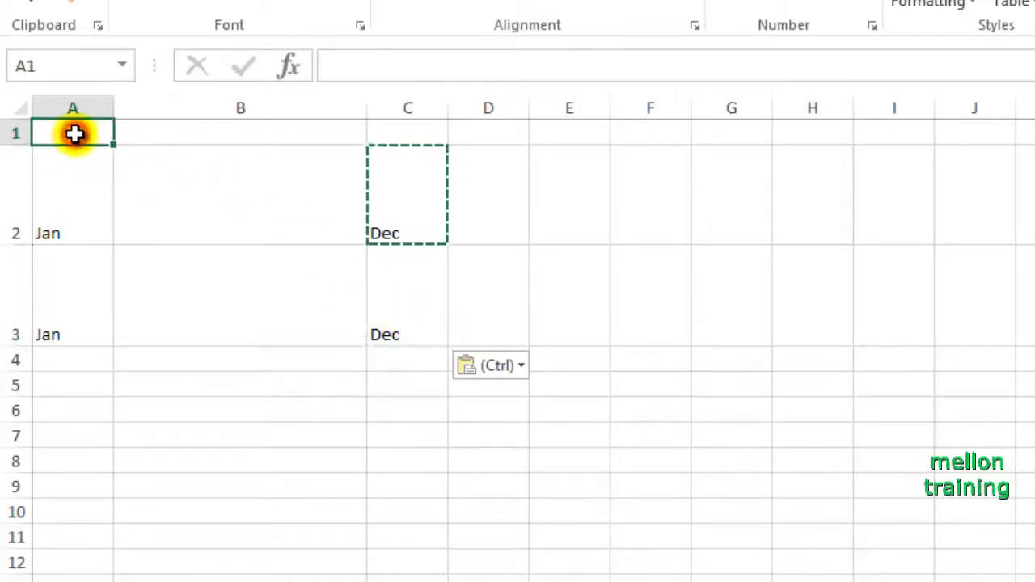
{"action": "type", "text": "Word Sales"}
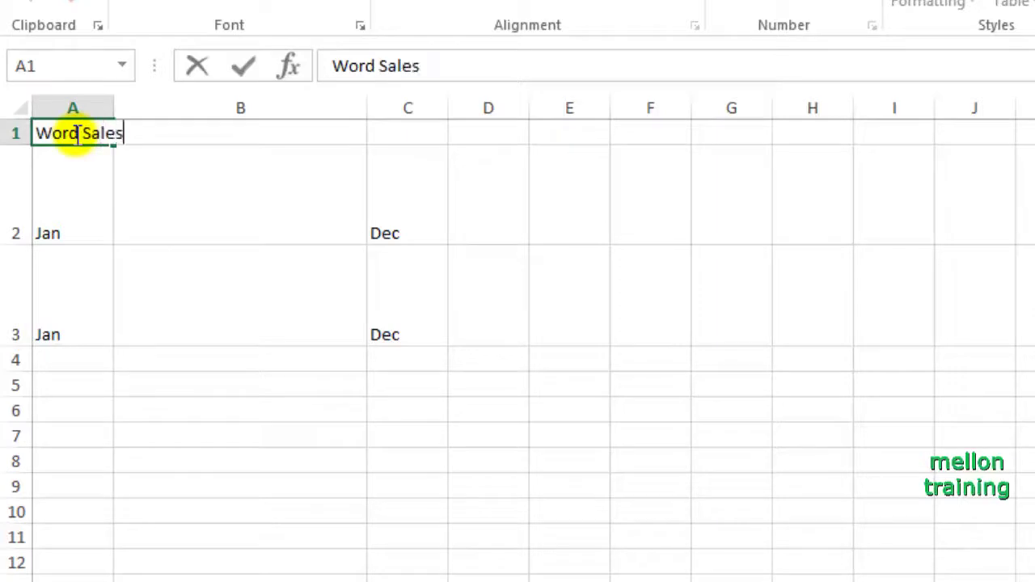
{"action": "key", "text": "Return"}
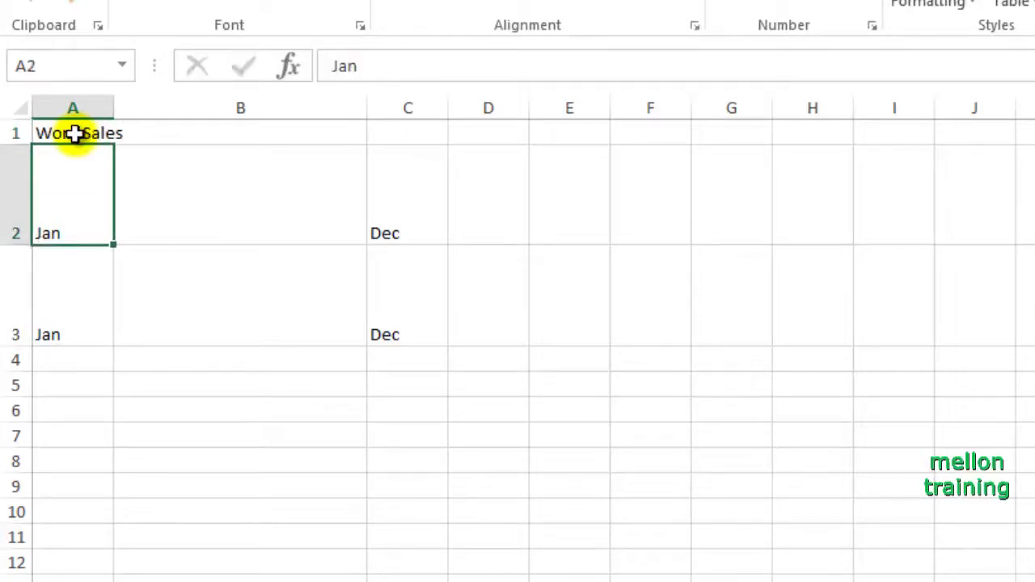
Merge and center the title across A1:C1, then make it red and bold
{"action": "left_click", "coordinate": [72, 133]}
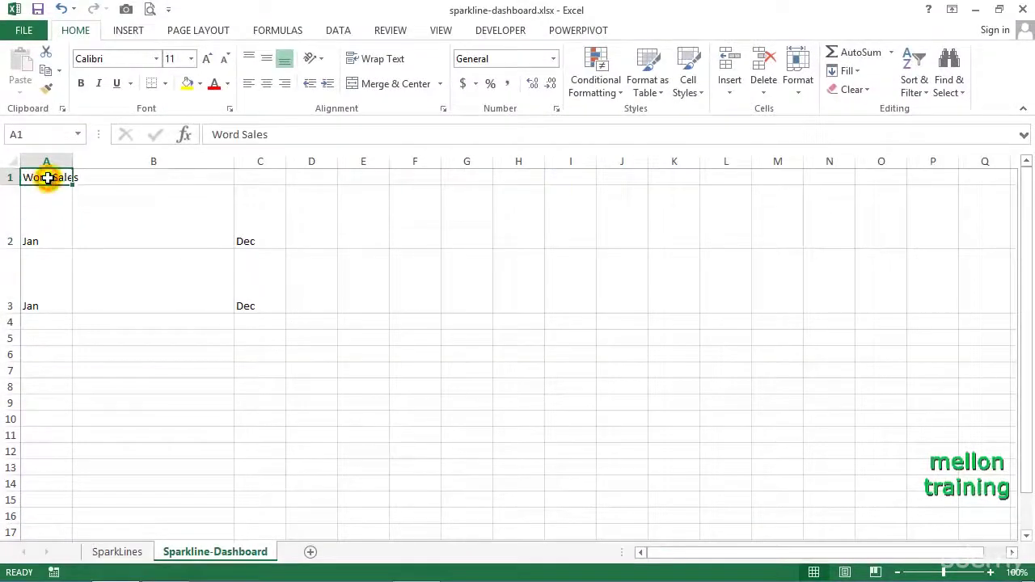
{"action": "left_click_drag", "start_coordinate": [48, 178], "coordinate": [251, 177]}
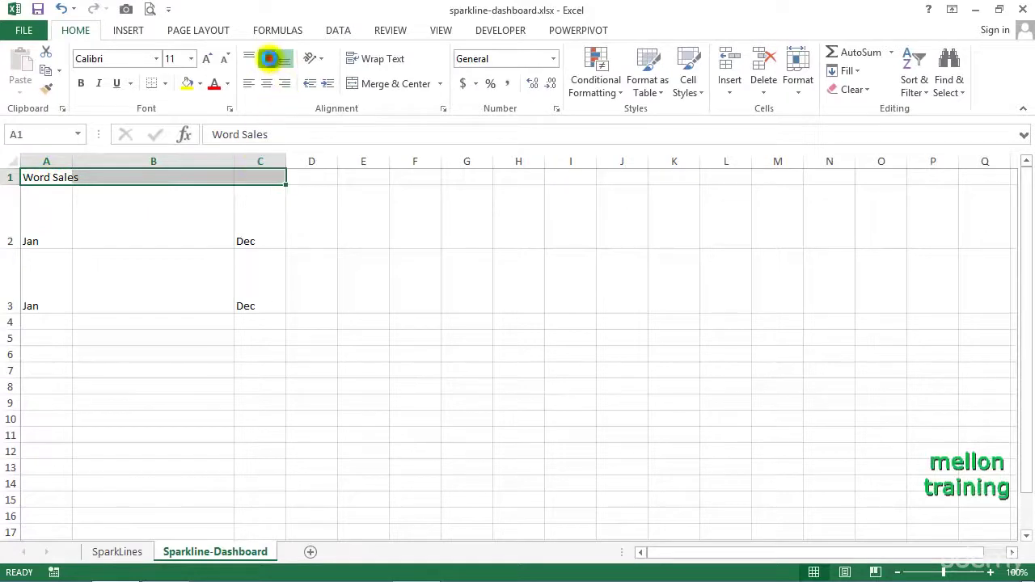
{"action": "left_click", "coordinate": [266, 84]}
{"action": "left_click", "coordinate": [370, 84]}
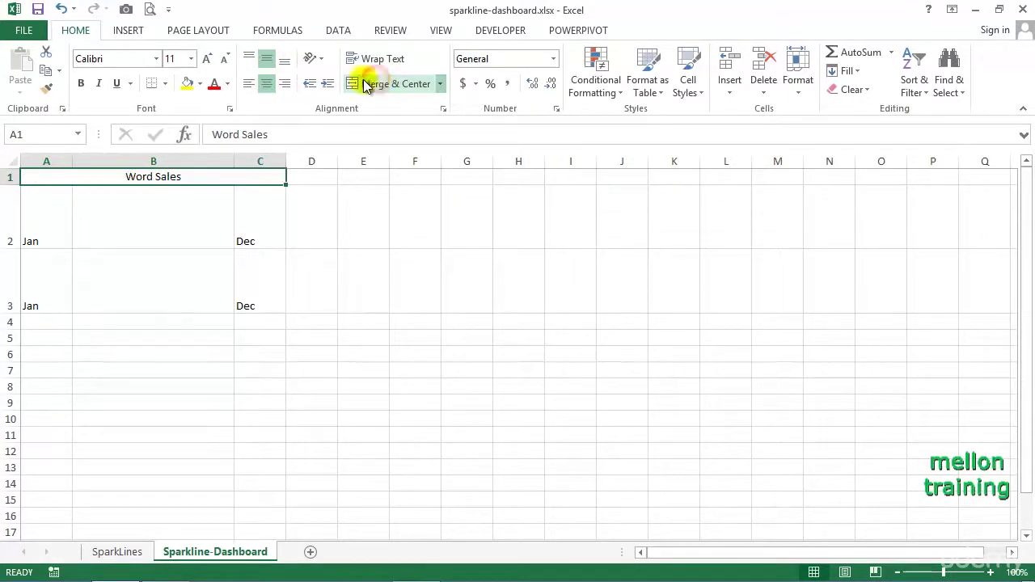
{"action": "left_click", "coordinate": [215, 85]}
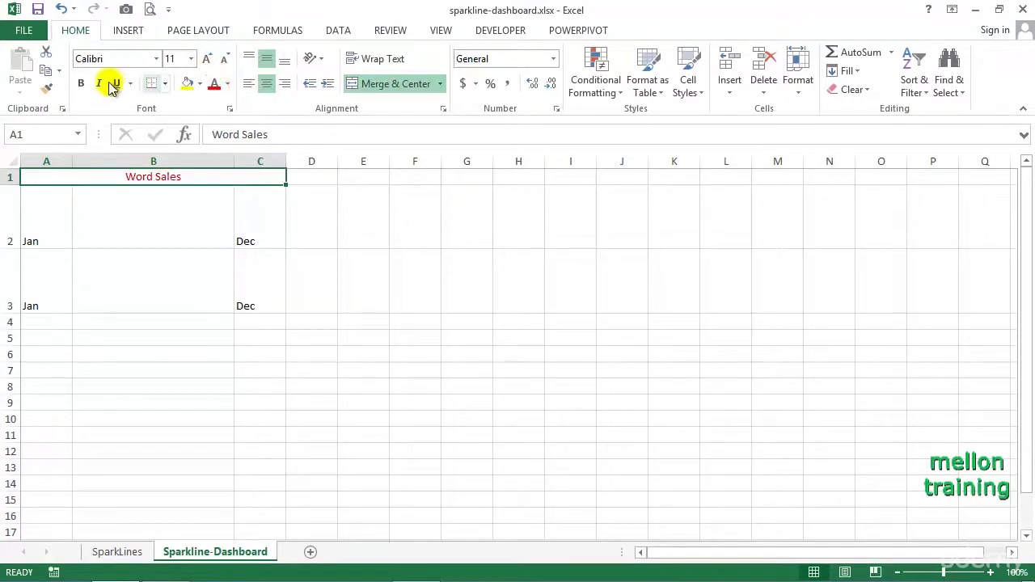
{"action": "left_click", "coordinate": [81, 83]}
Center the Jan and Dec labels in A2:C3 both vertically and horizontally
{"action": "left_click", "coordinate": [43, 223]}
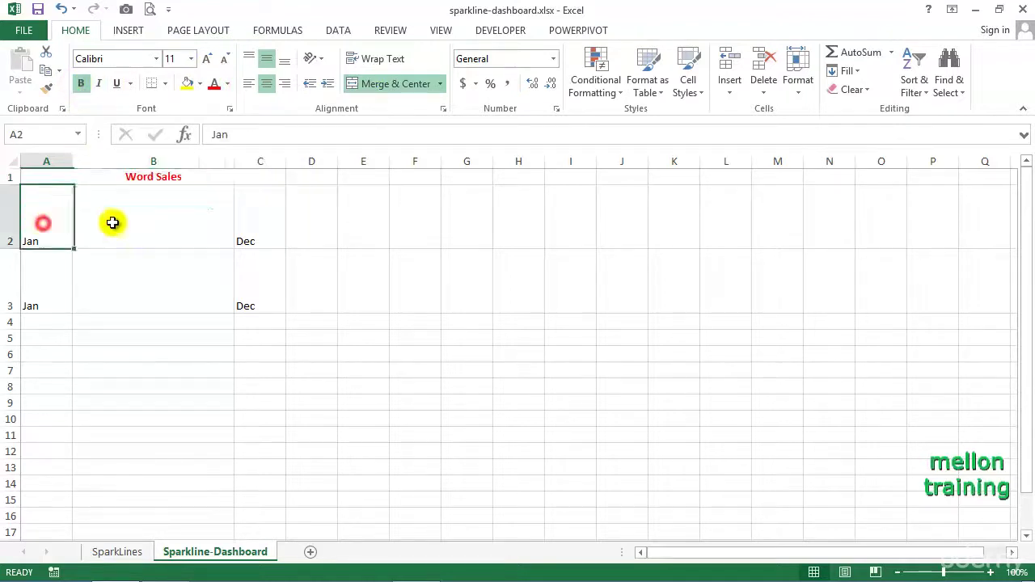
{"action": "left_click_drag", "start_coordinate": [113, 222], "coordinate": [243, 291]}
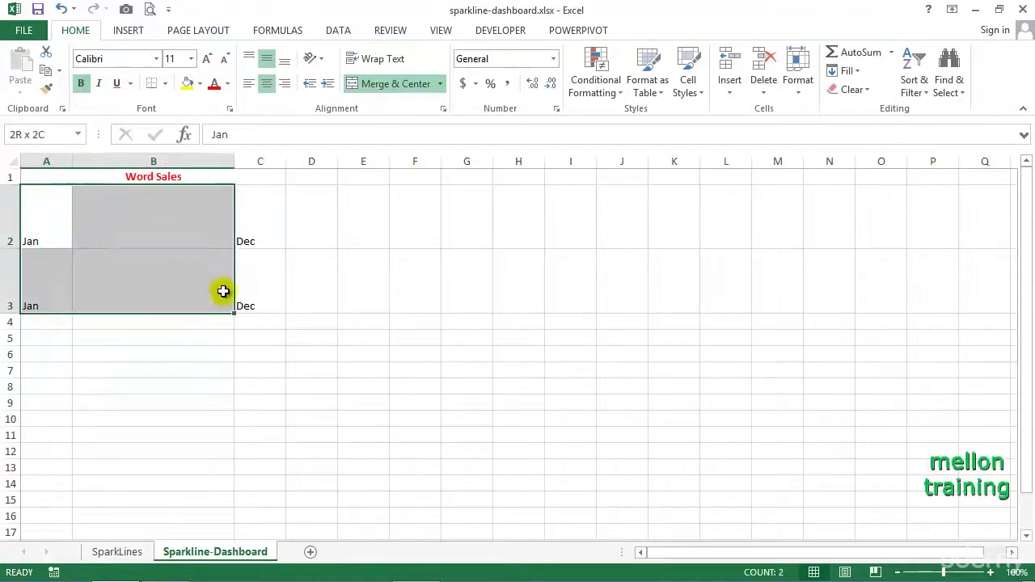
{"action": "left_click", "coordinate": [267, 60]}
{"action": "left_click", "coordinate": [267, 83]}
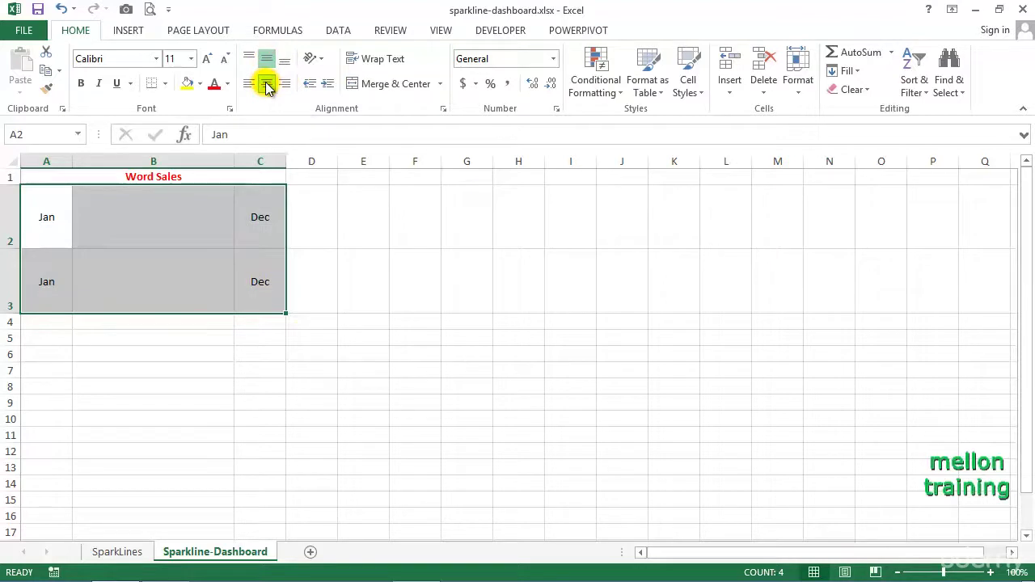
{"action": "left_click", "coordinate": [48, 319]}
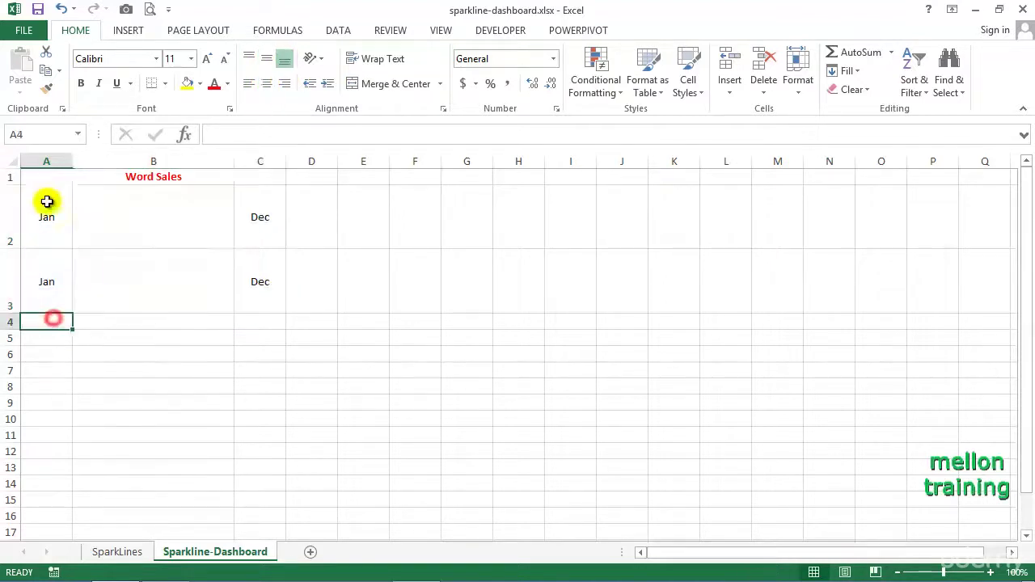
Give A1:C3 all borders plus a thick box border around the outside
{"action": "left_click_drag", "start_coordinate": [46, 176], "coordinate": [218, 284]}
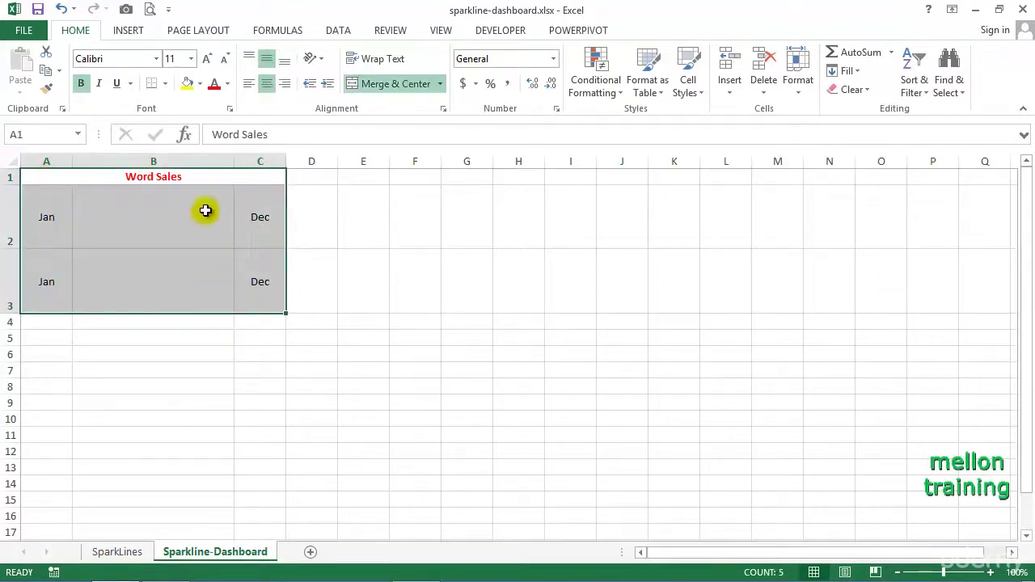
{"action": "left_click", "coordinate": [165, 84]}
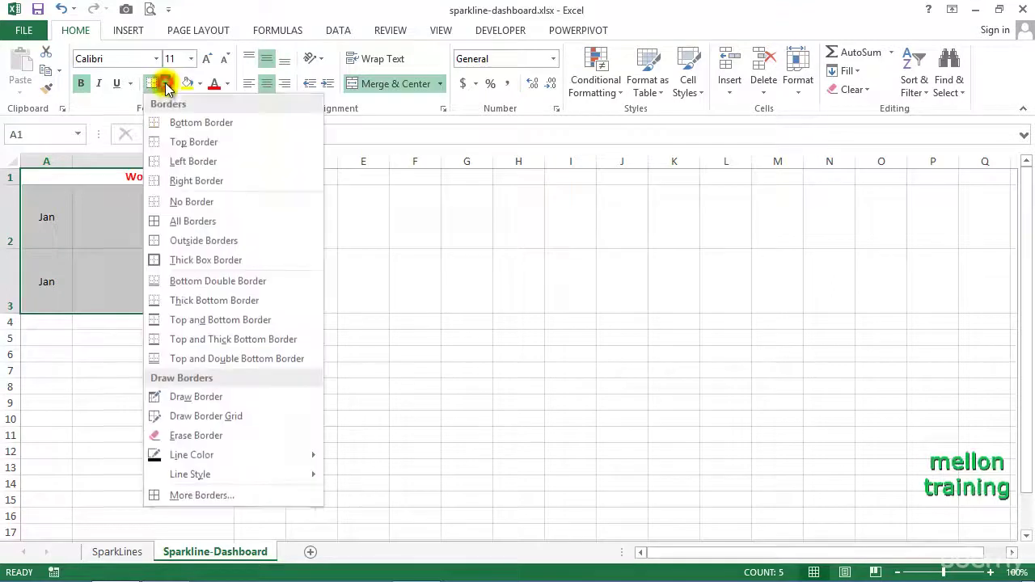
{"action": "left_click", "coordinate": [176, 220]}
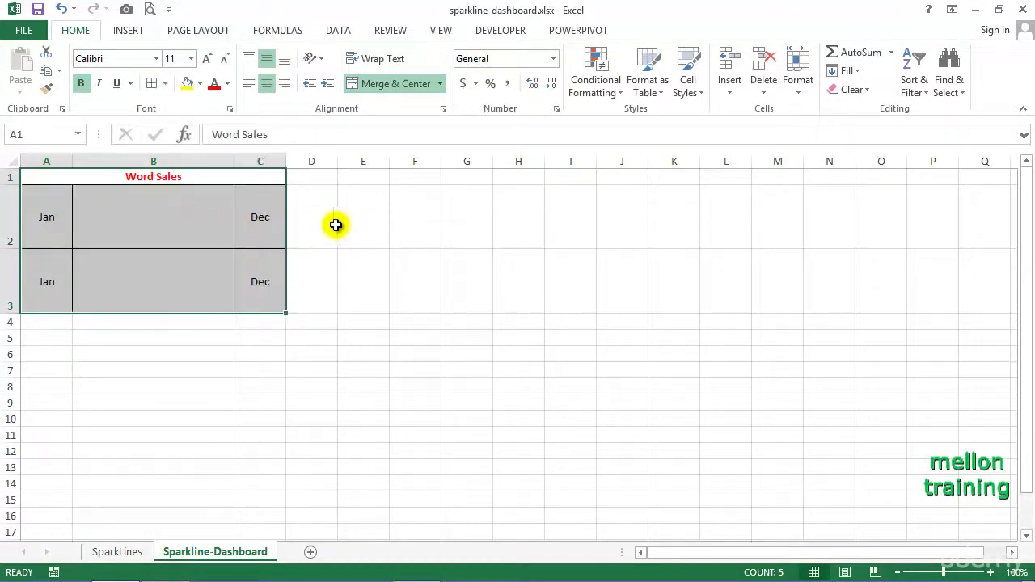
{"action": "left_click", "coordinate": [165, 84]}
{"action": "left_click", "coordinate": [186, 260]}
{"action": "left_click", "coordinate": [308, 212]}
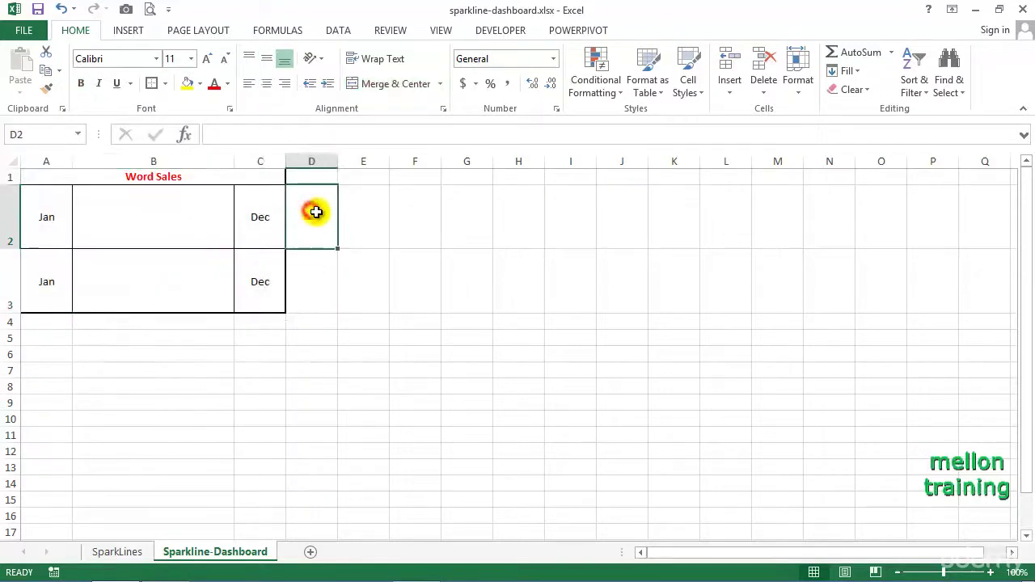
{"action": "left_click", "coordinate": [318, 178]}
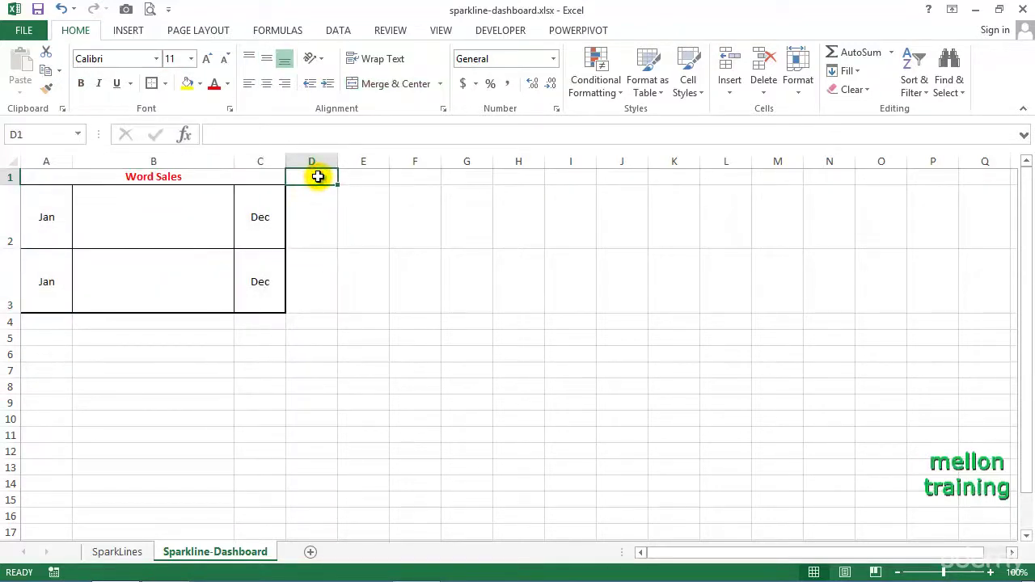
Insert a line sparkline in B2 from SparkLines!B3:M3 and turn on its data markers
{"action": "left_click", "coordinate": [140, 216]}
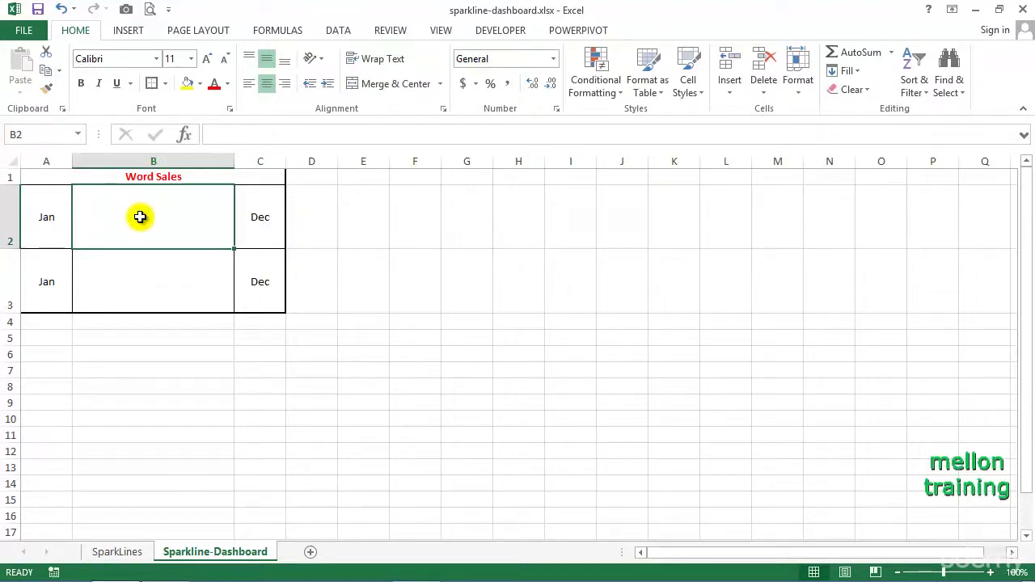
{"action": "left_click", "coordinate": [131, 32]}
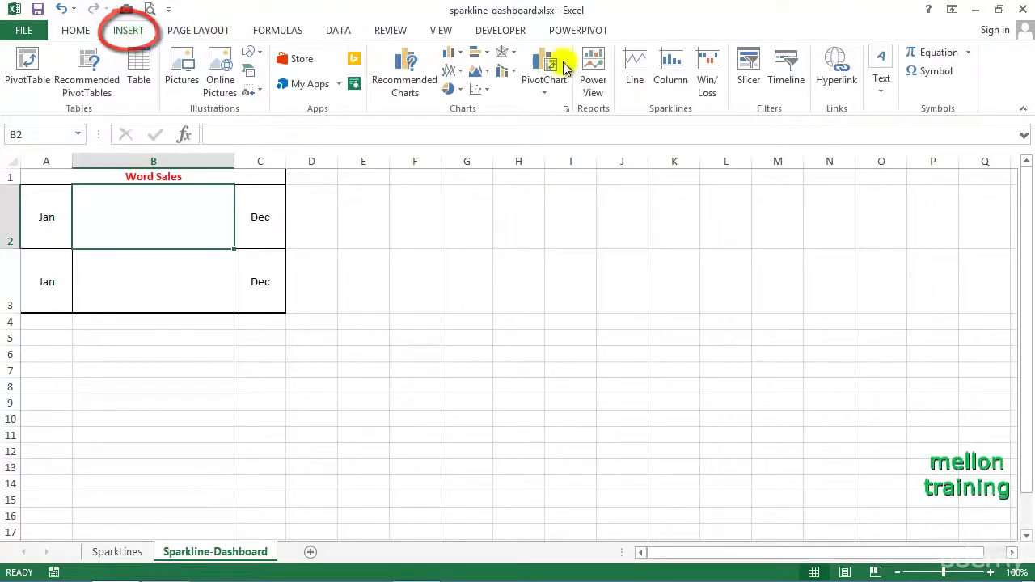
{"action": "left_click", "coordinate": [637, 71]}
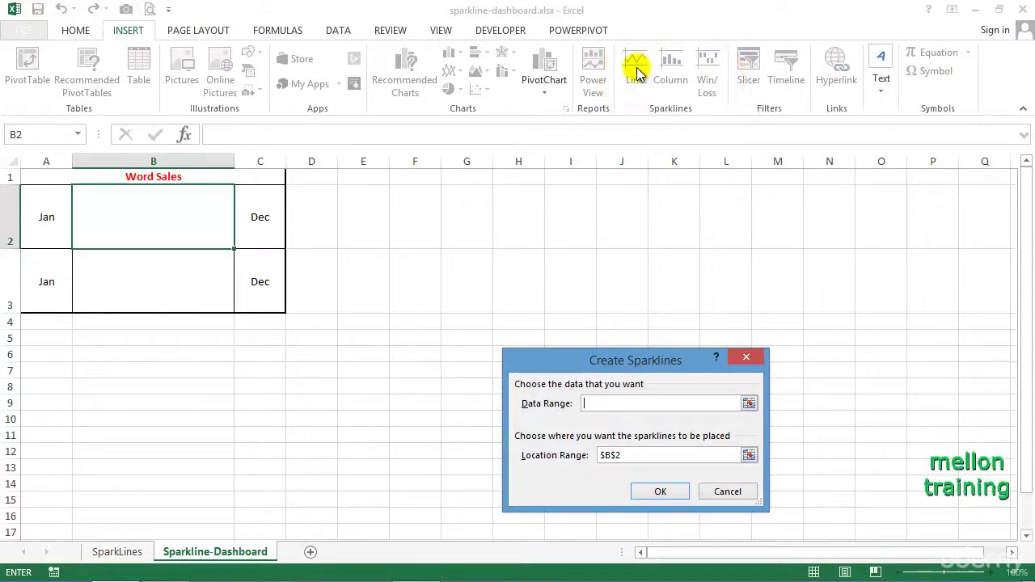
{"action": "left_click", "coordinate": [748, 402]}
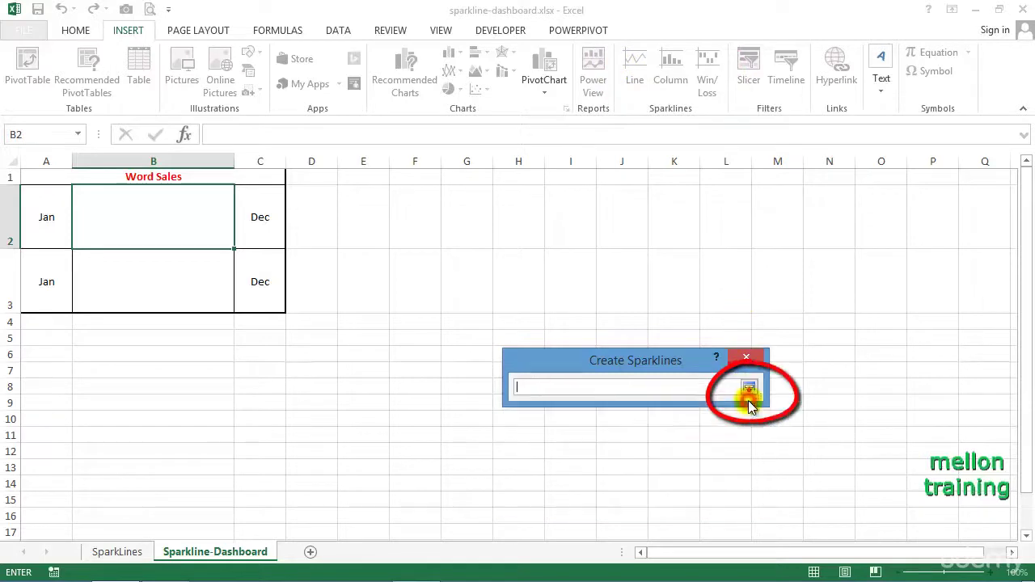
{"action": "left_click", "coordinate": [116, 553]}
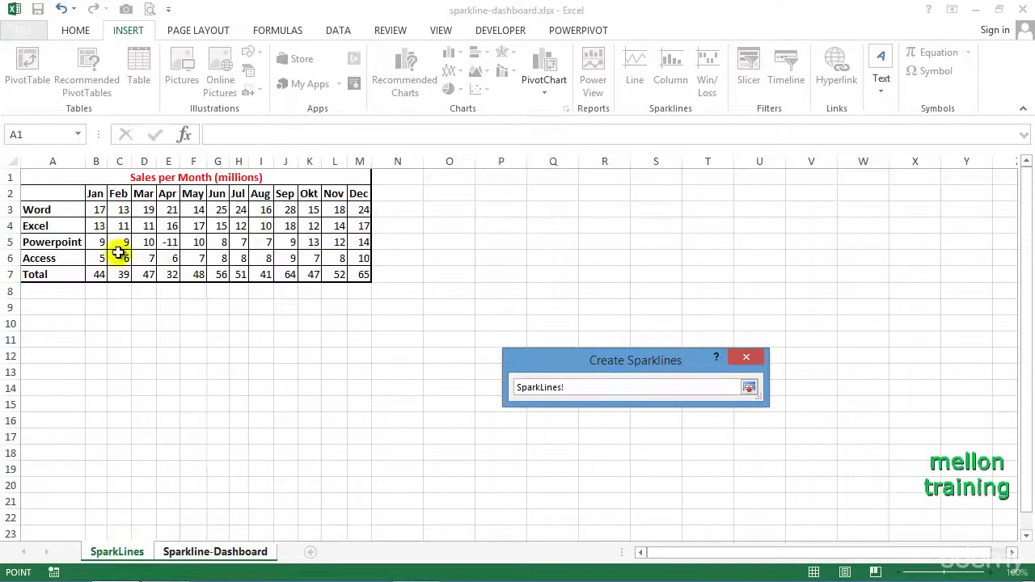
{"action": "left_click_drag", "start_coordinate": [97, 210], "coordinate": [361, 210]}
{"action": "left_click", "coordinate": [749, 387]}
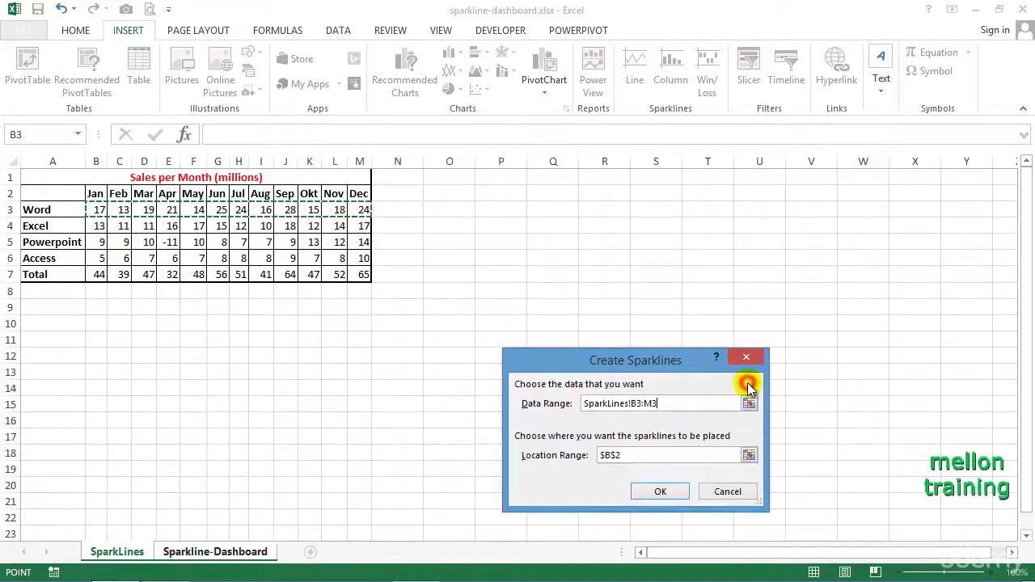
{"action": "left_click", "coordinate": [660, 491]}
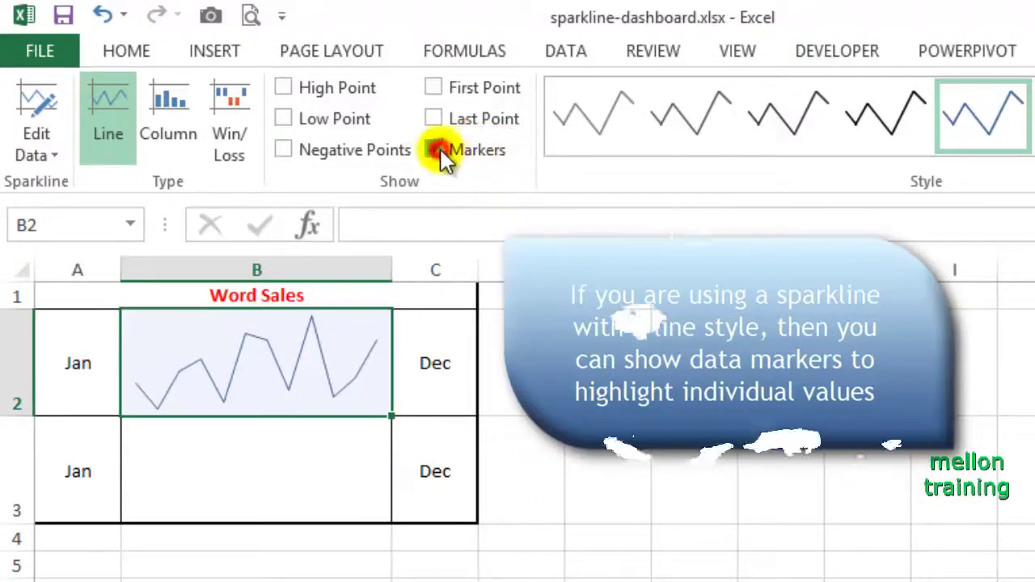
{"action": "left_click", "coordinate": [441, 149]}
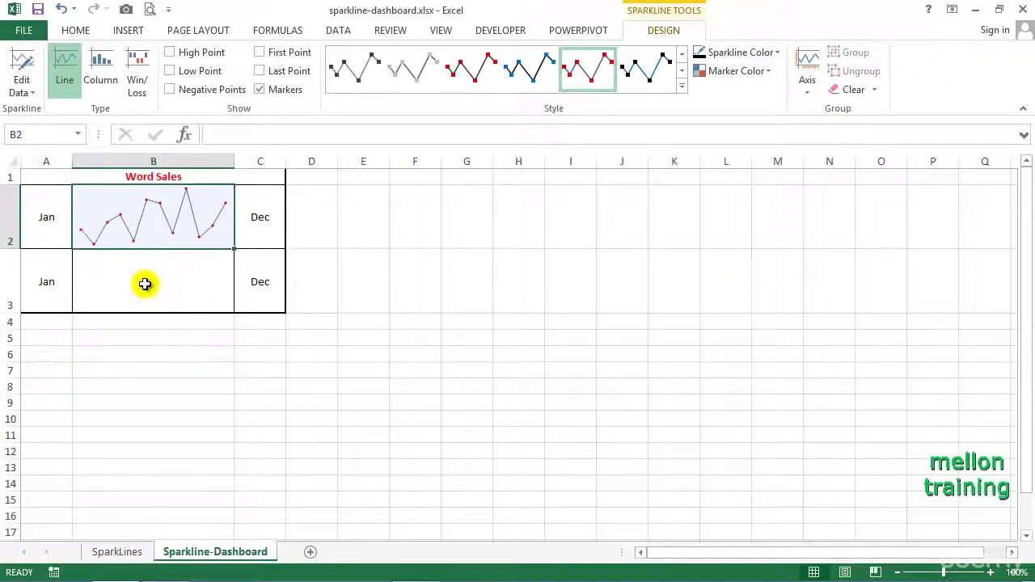
{"action": "left_click", "coordinate": [145, 284]}
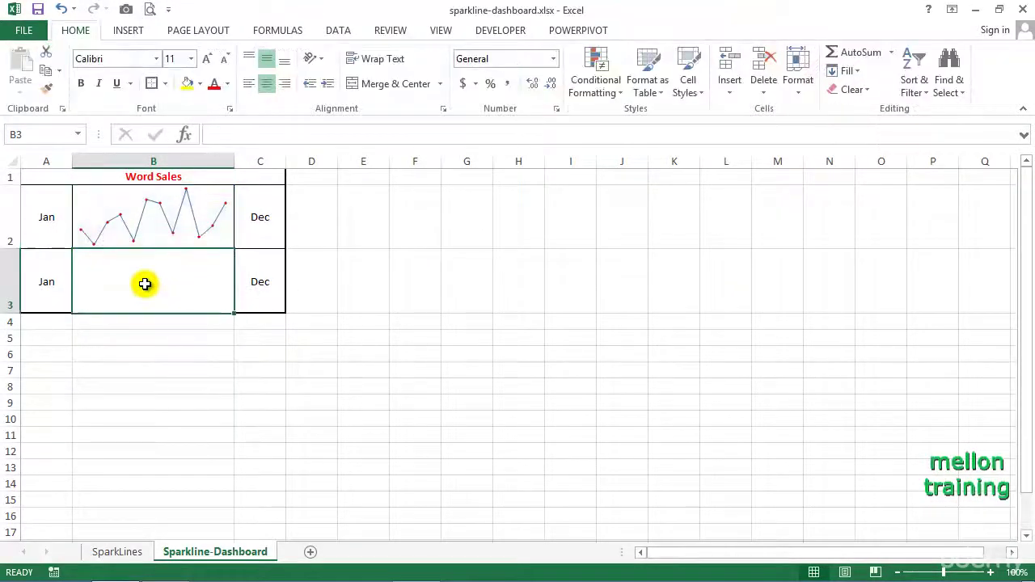
Insert a column sparkline in B3 using the Word sales range SparkLines!B3:M3
{"action": "left_click", "coordinate": [128, 30]}
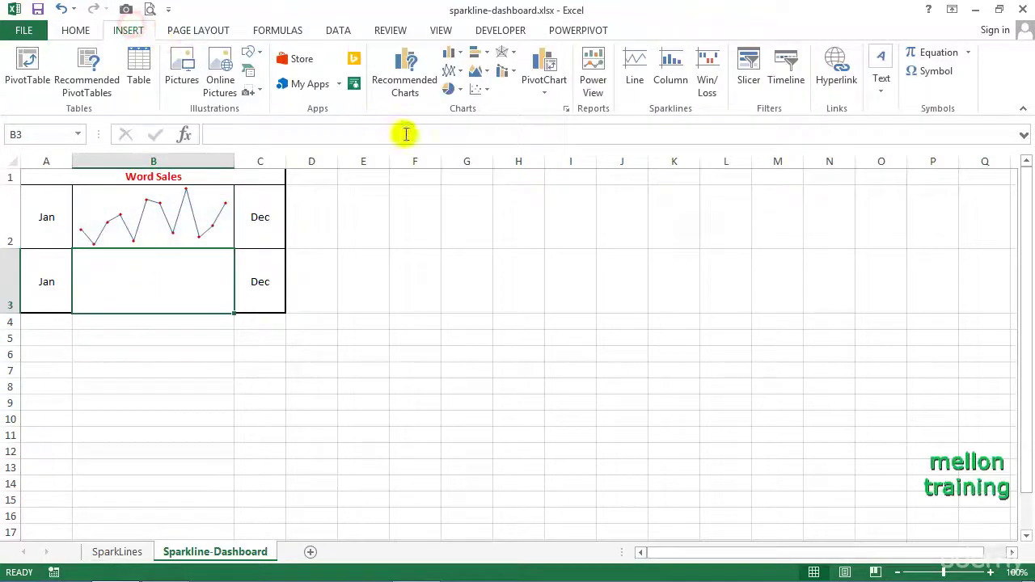
{"action": "left_click", "coordinate": [671, 69]}
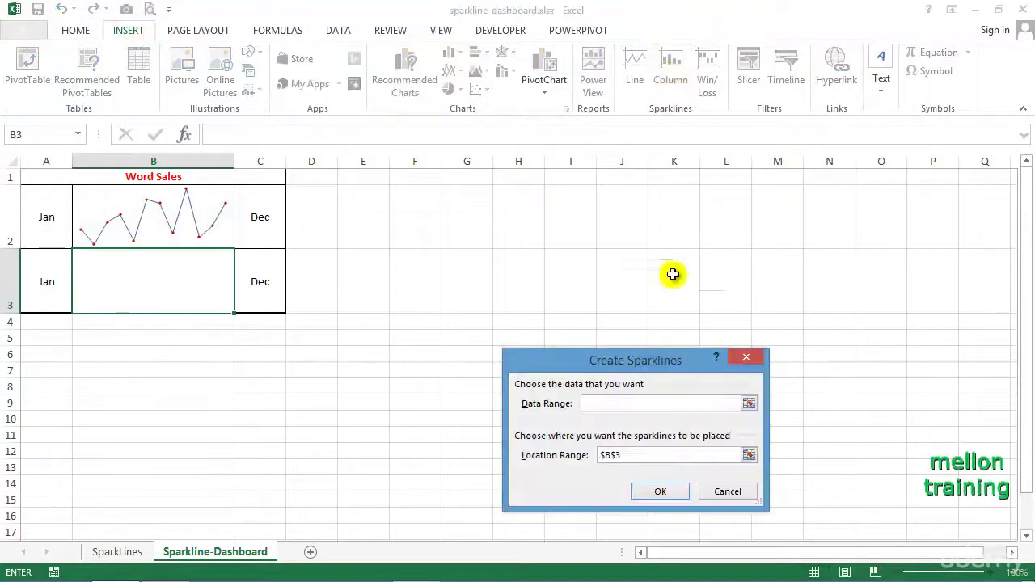
{"action": "left_click", "coordinate": [750, 404]}
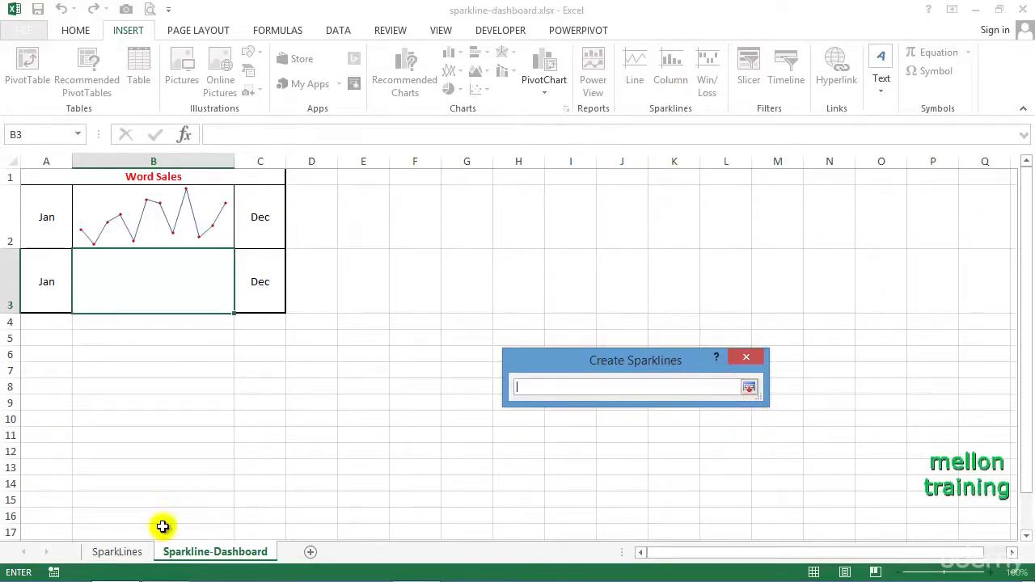
{"action": "left_click", "coordinate": [123, 552]}
{"action": "left_click_drag", "start_coordinate": [95, 210], "coordinate": [358, 211]}
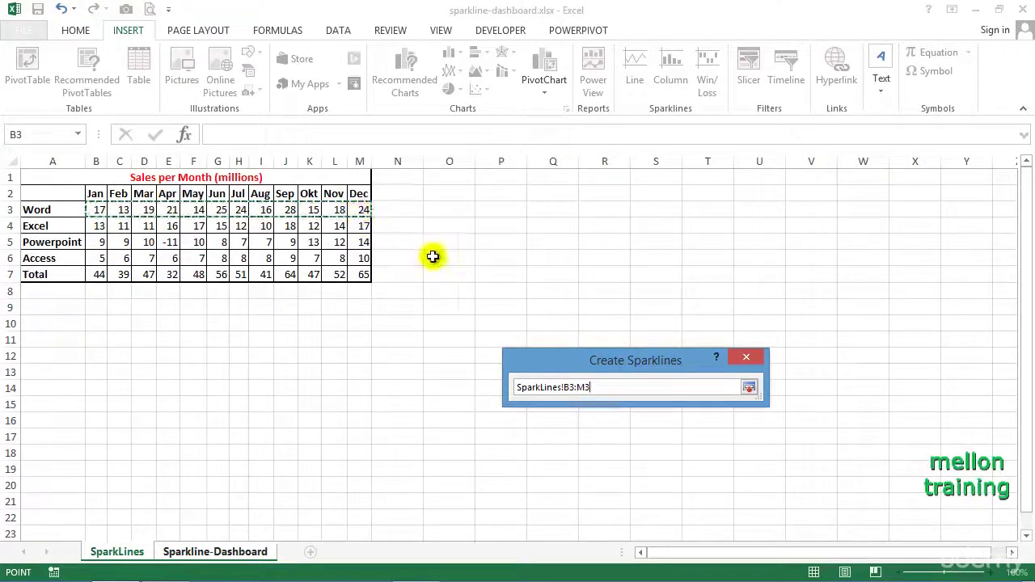
{"action": "left_click", "coordinate": [749, 387]}
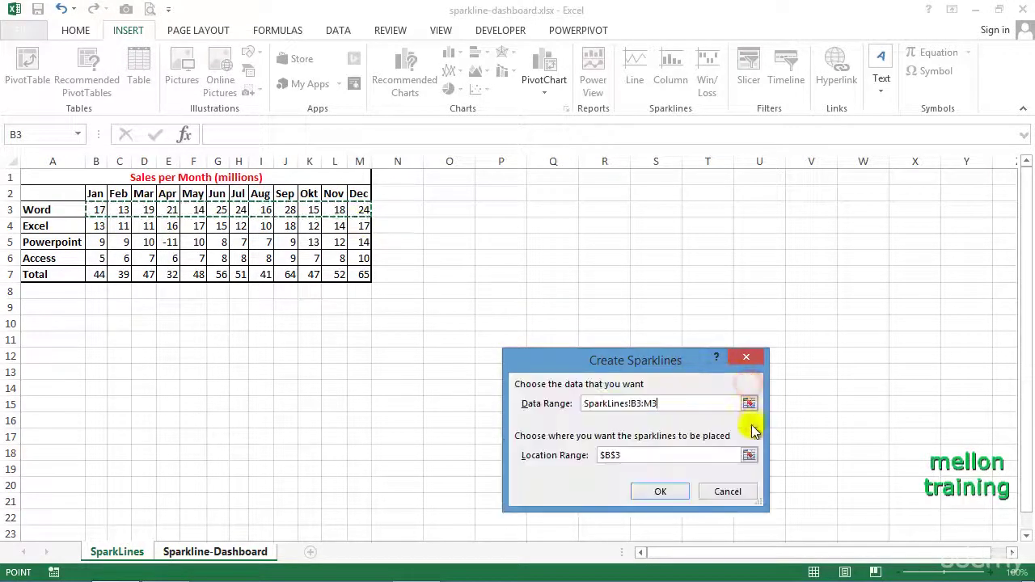
{"action": "left_click", "coordinate": [660, 491]}
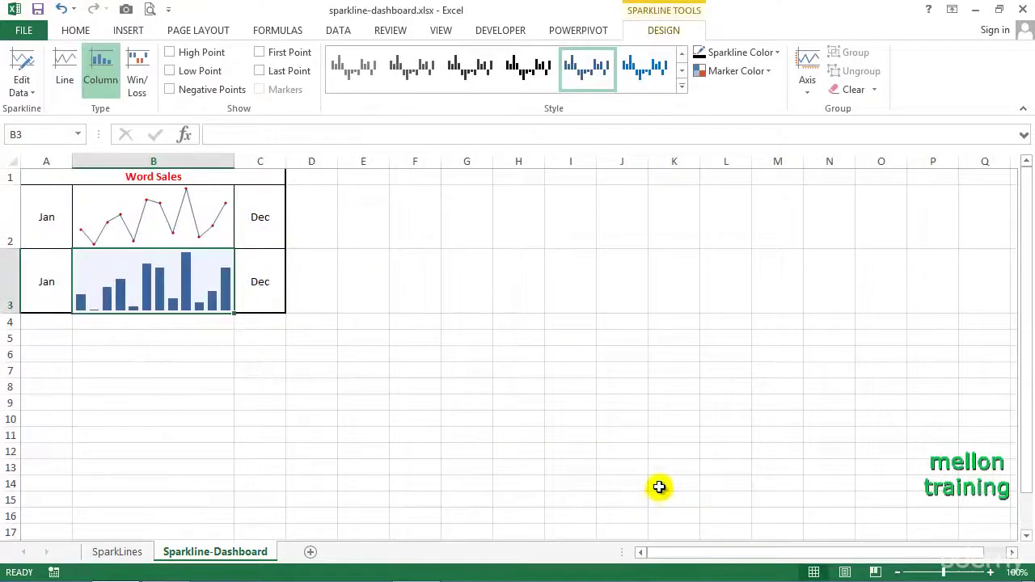
{"action": "left_click", "coordinate": [329, 206]}
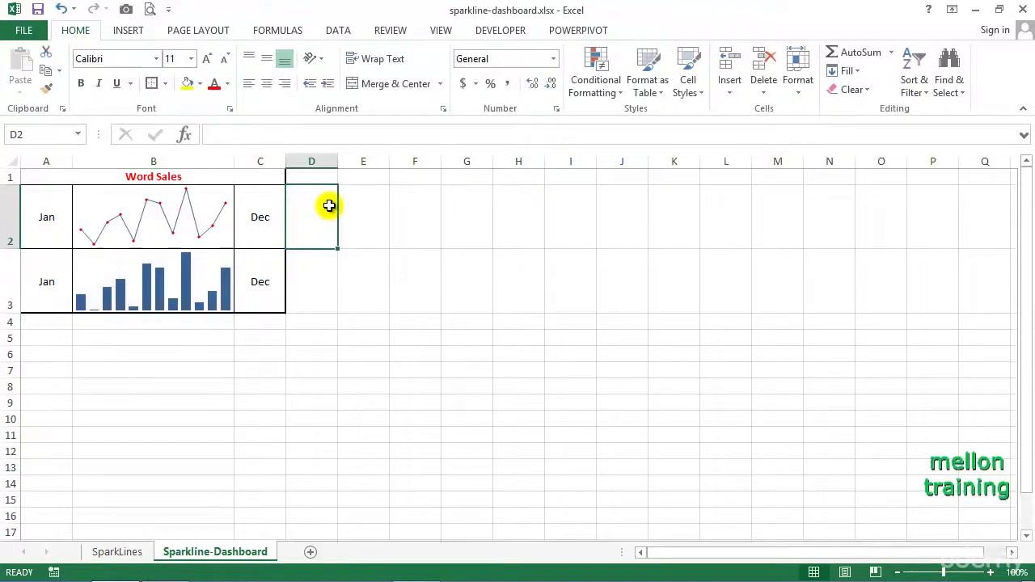
Copy the A1:C3 block and paste it at E1, A5 and E5
{"action": "left_click_drag", "start_coordinate": [42, 174], "coordinate": [231, 287]}
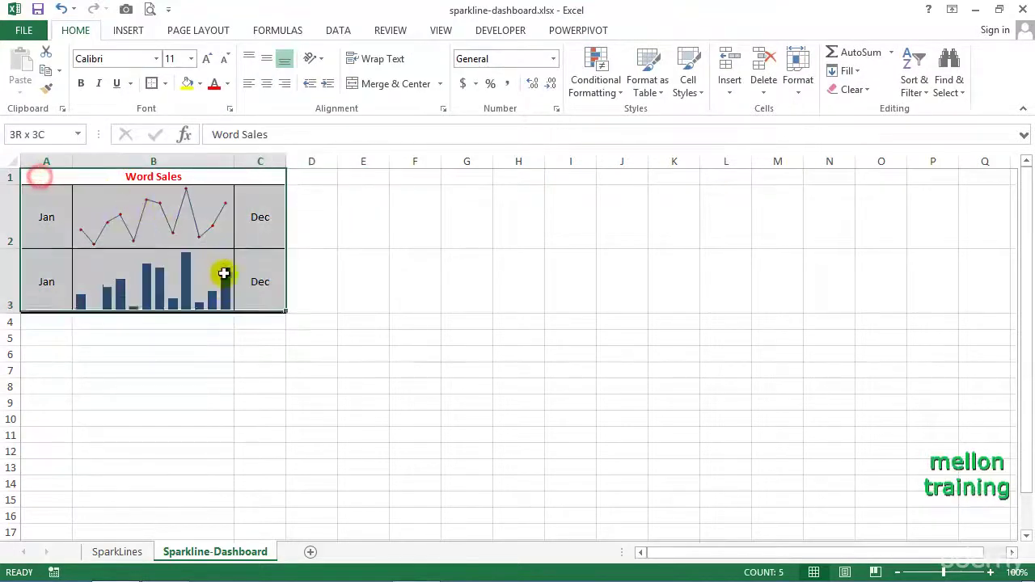
{"action": "left_click", "coordinate": [46, 71]}
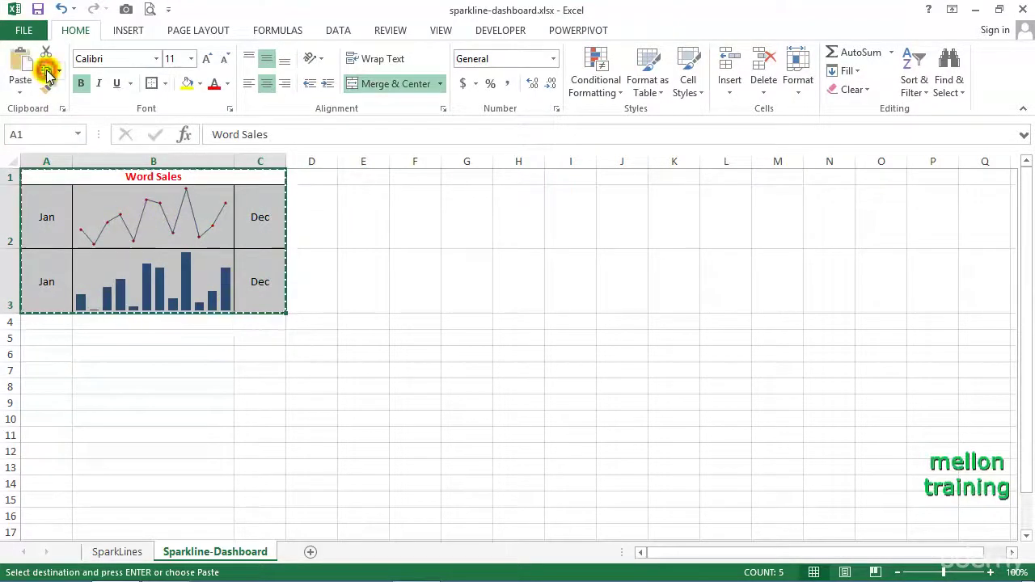
{"action": "left_click", "coordinate": [361, 179]}
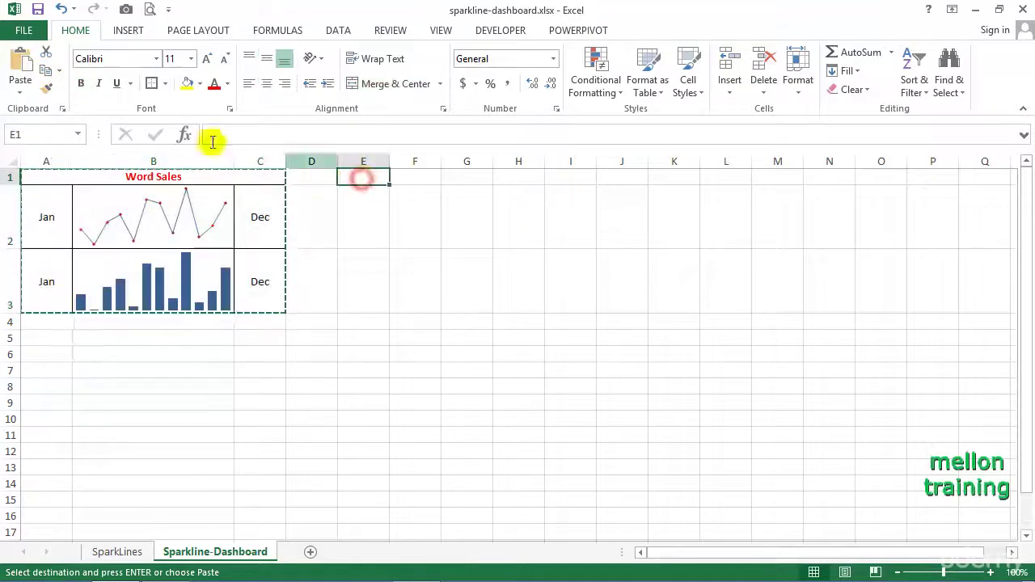
{"action": "left_click", "coordinate": [21, 61]}
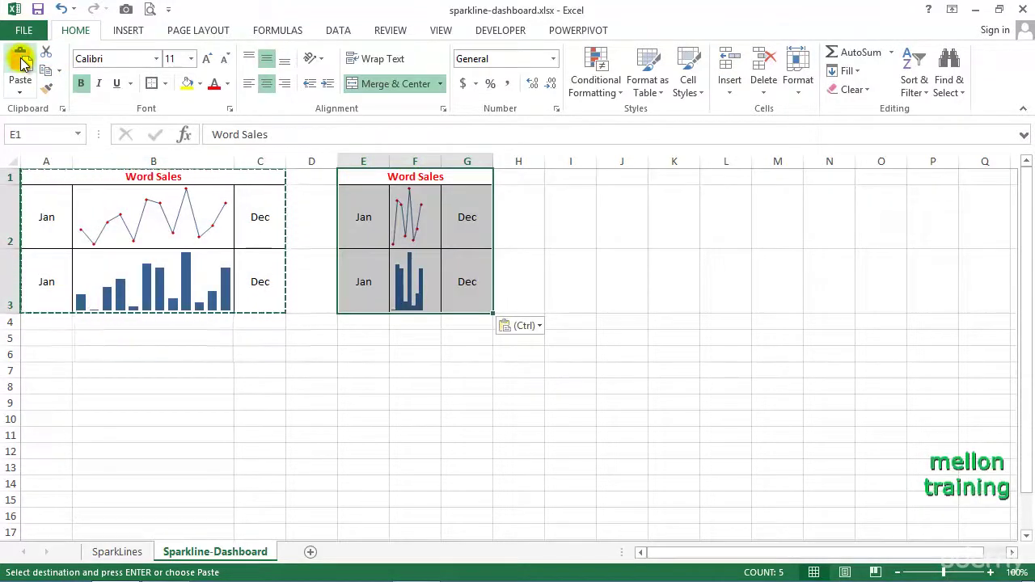
{"action": "left_click", "coordinate": [42, 339]}
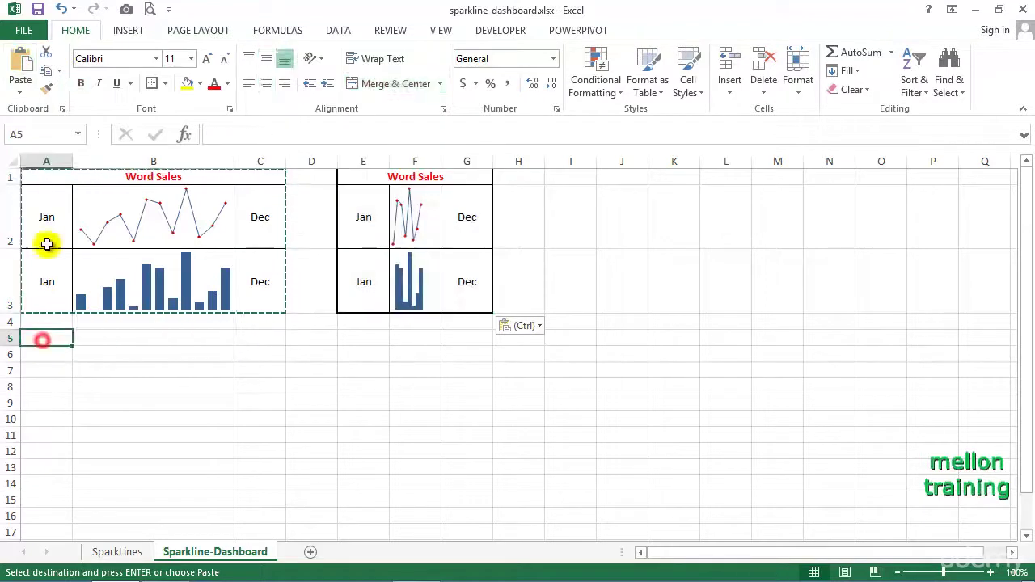
{"action": "left_click", "coordinate": [16, 63]}
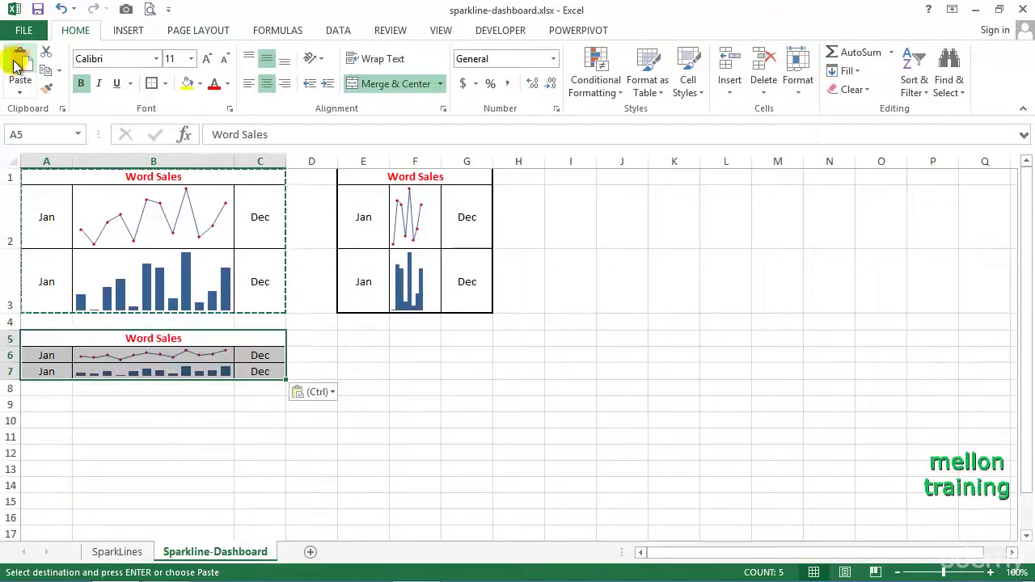
{"action": "left_click", "coordinate": [370, 342]}
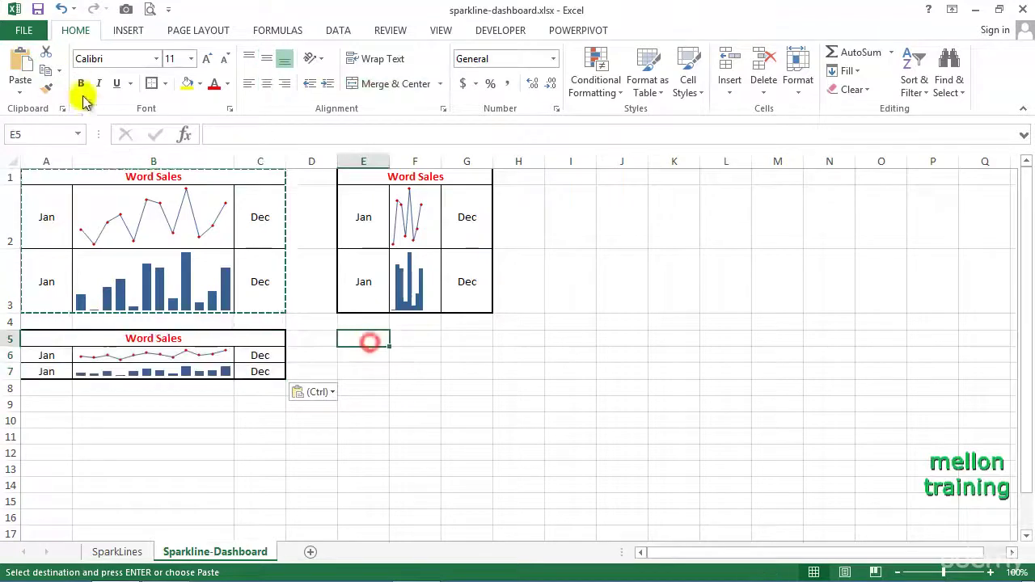
{"action": "left_click", "coordinate": [24, 65]}
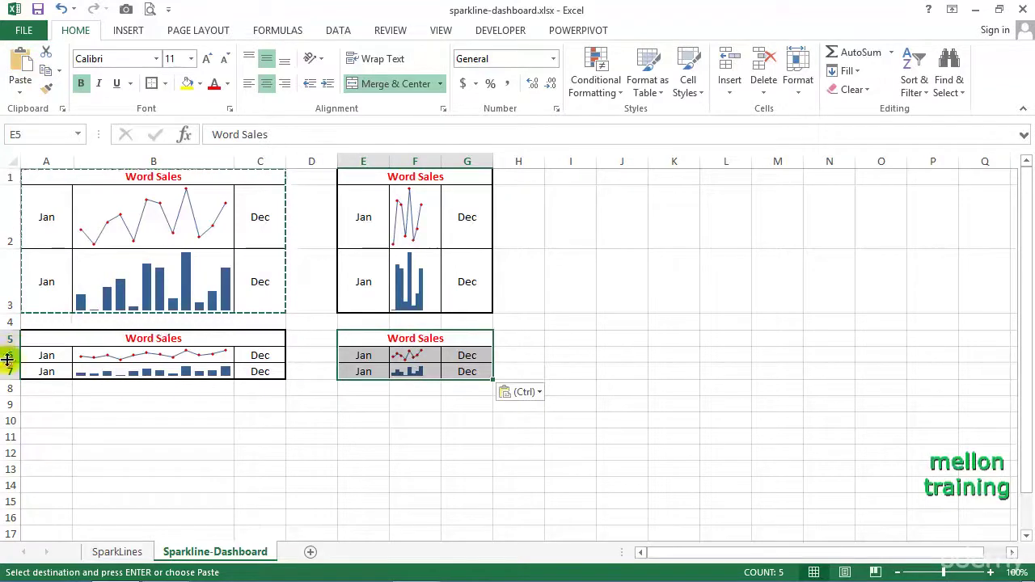
Heighten rows 6 and 7 to match rows 2–3 and widen column F to 28
{"action": "left_click_drag", "start_coordinate": [11, 363], "coordinate": [15, 477]}
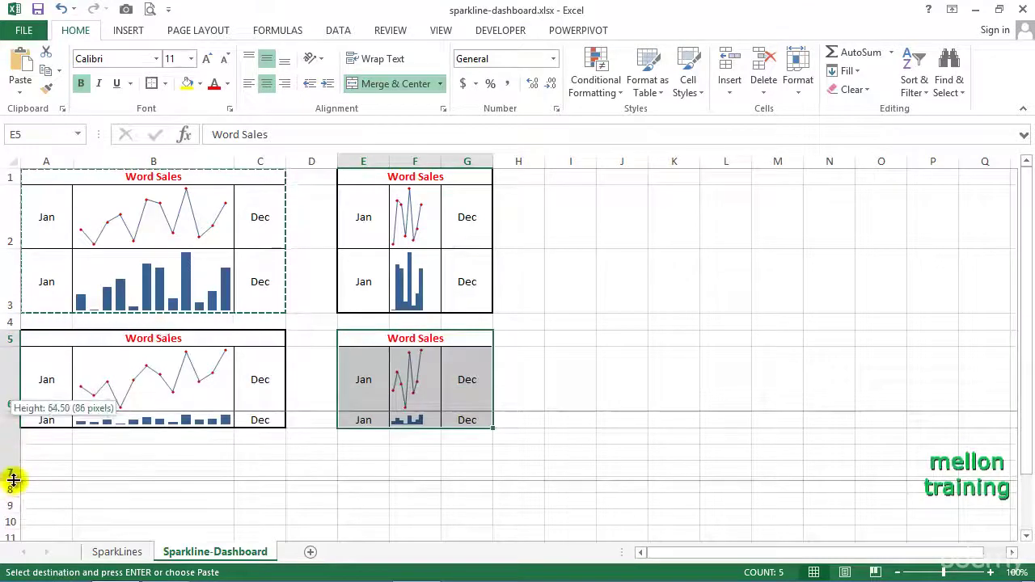
{"action": "left_click_drag", "start_coordinate": [15, 477], "coordinate": [12, 475]}
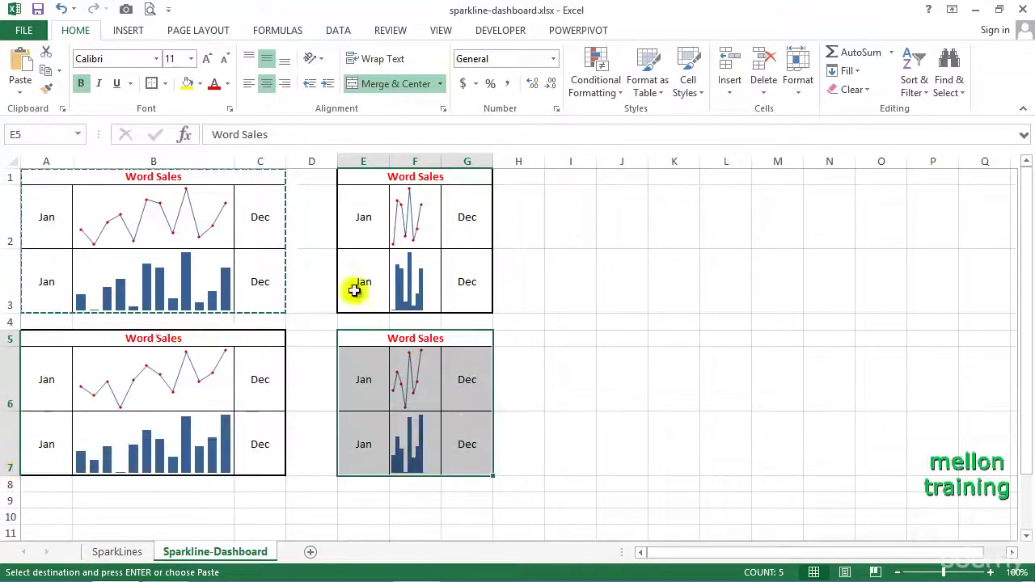
{"action": "left_click_drag", "start_coordinate": [441, 159], "coordinate": [540, 165]}
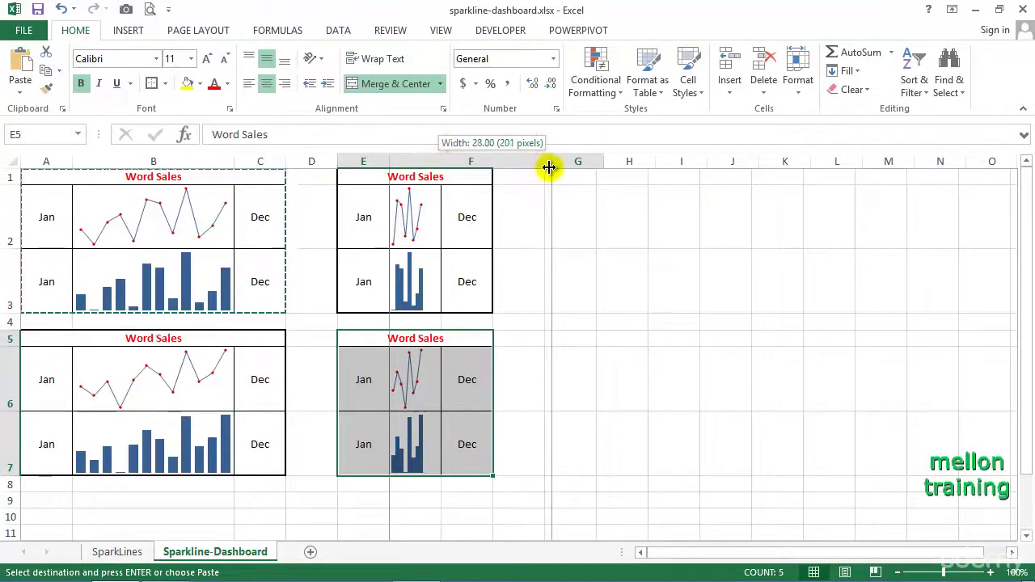
{"action": "left_click_drag", "start_coordinate": [540, 166], "coordinate": [551, 166]}
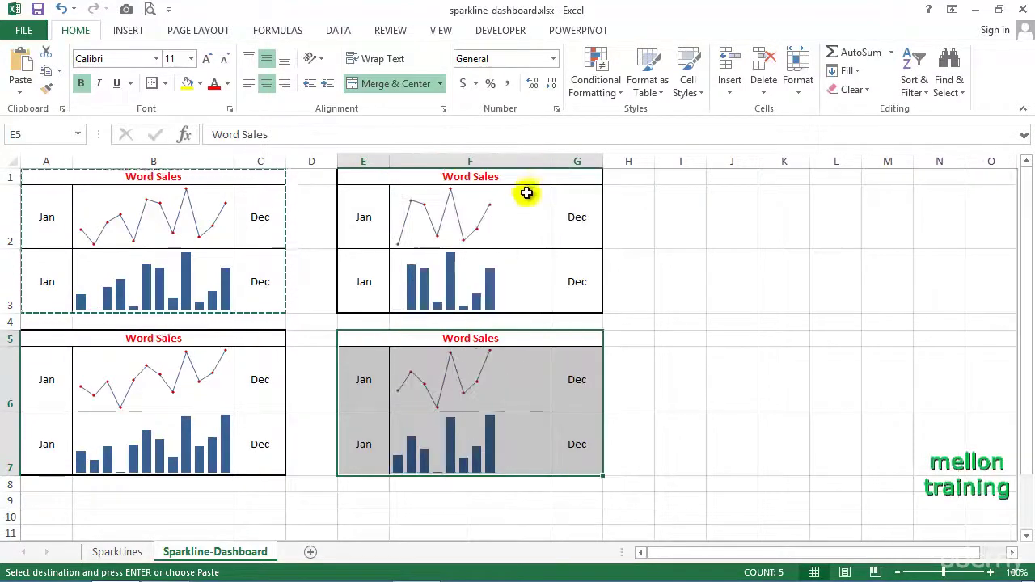
{"action": "left_click", "coordinate": [234, 161]}
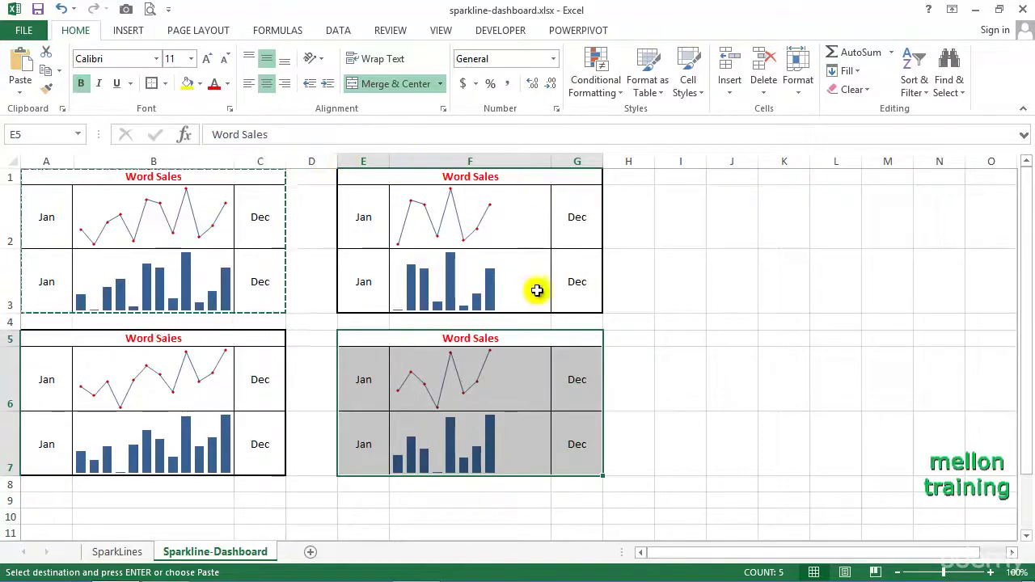
{"action": "left_click", "coordinate": [671, 334]}
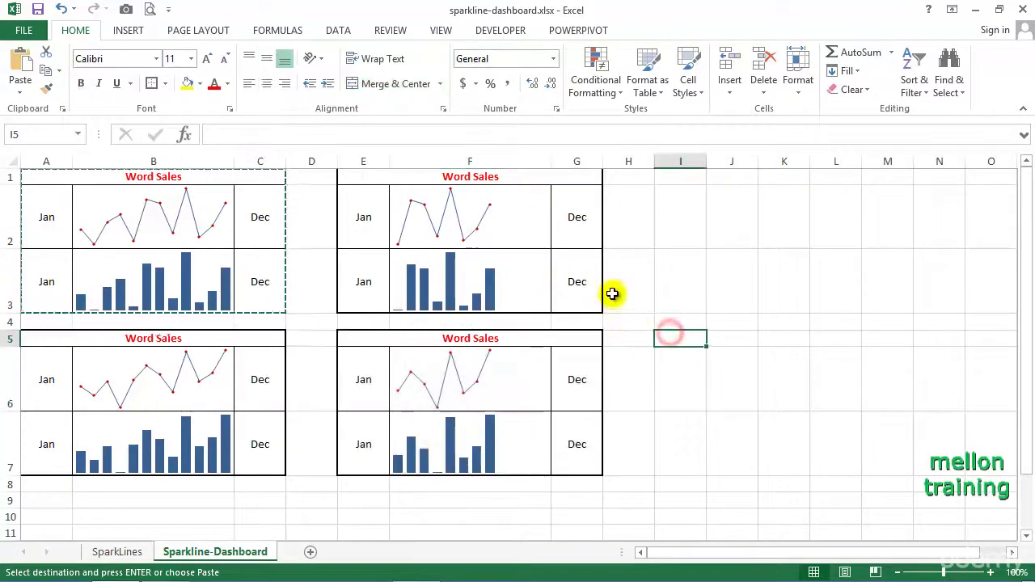
Replace Word in the E1, A5 and E5 titles with Excel, Powerpoint and Access
{"action": "double_click", "coordinate": [473, 184]}
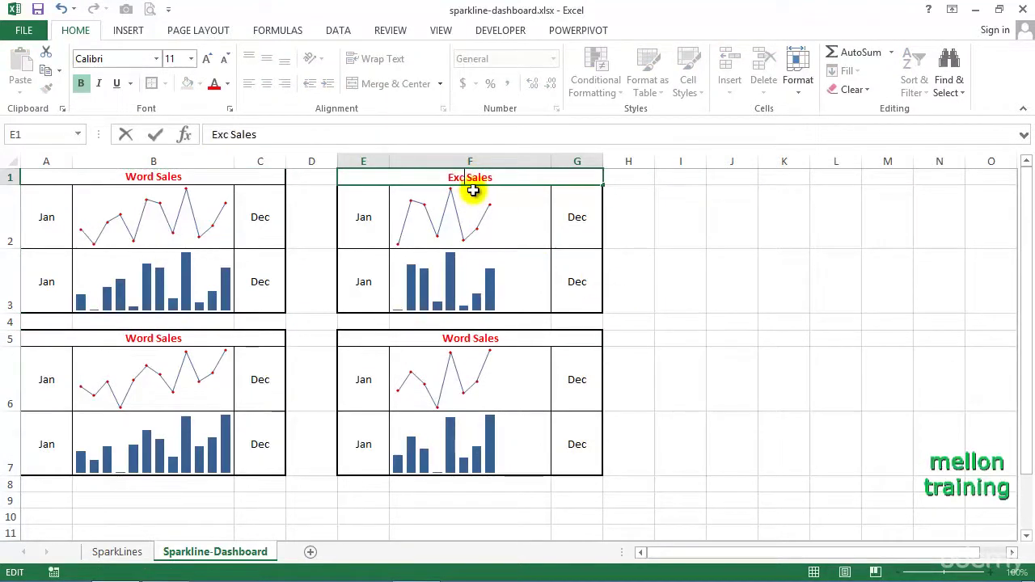
{"action": "type", "text": "el"}
{"action": "key", "text": "Return"}
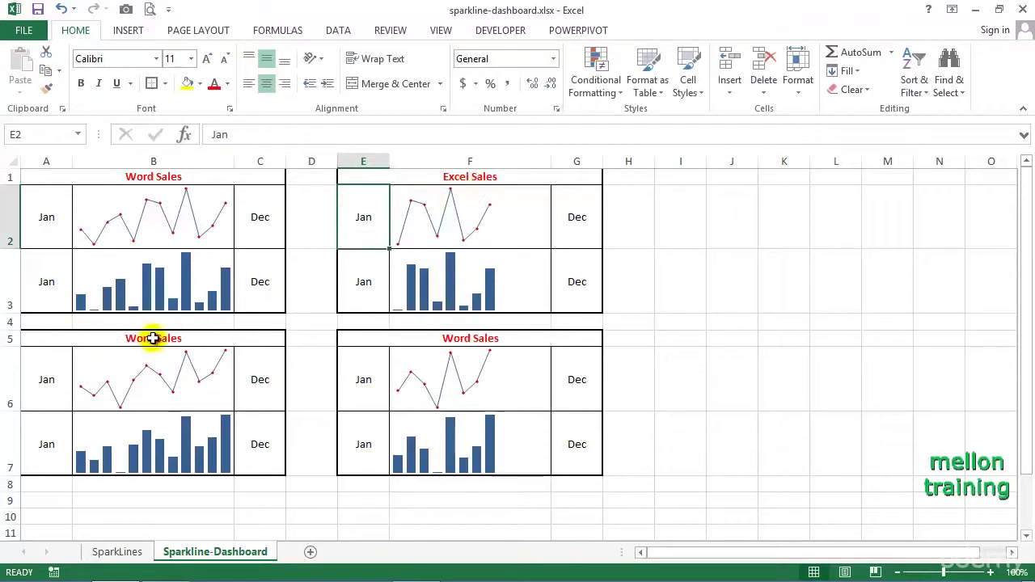
{"action": "double_click", "coordinate": [152, 339]}
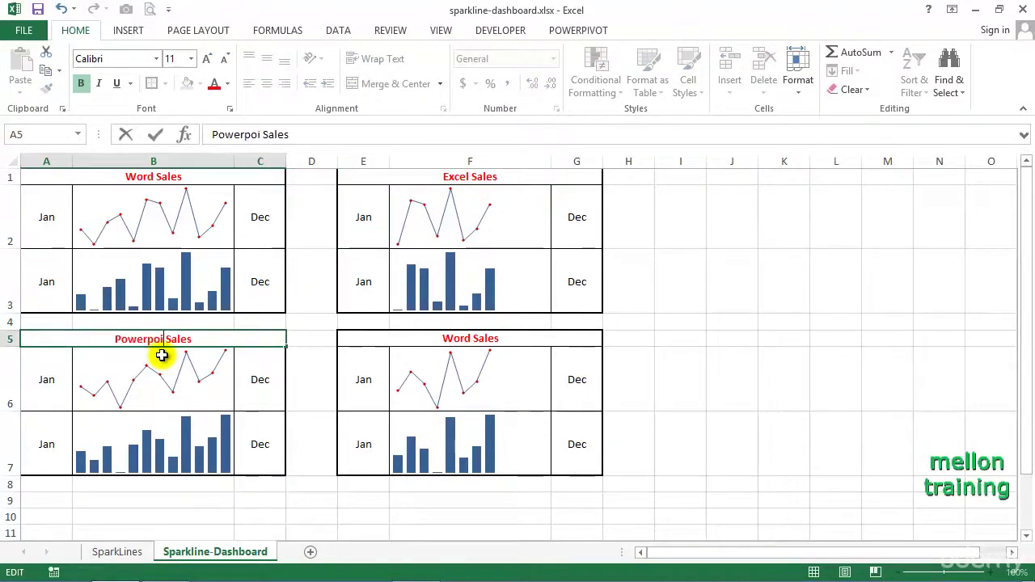
{"action": "type", "text": "nt"}
{"action": "key", "text": "Return"}
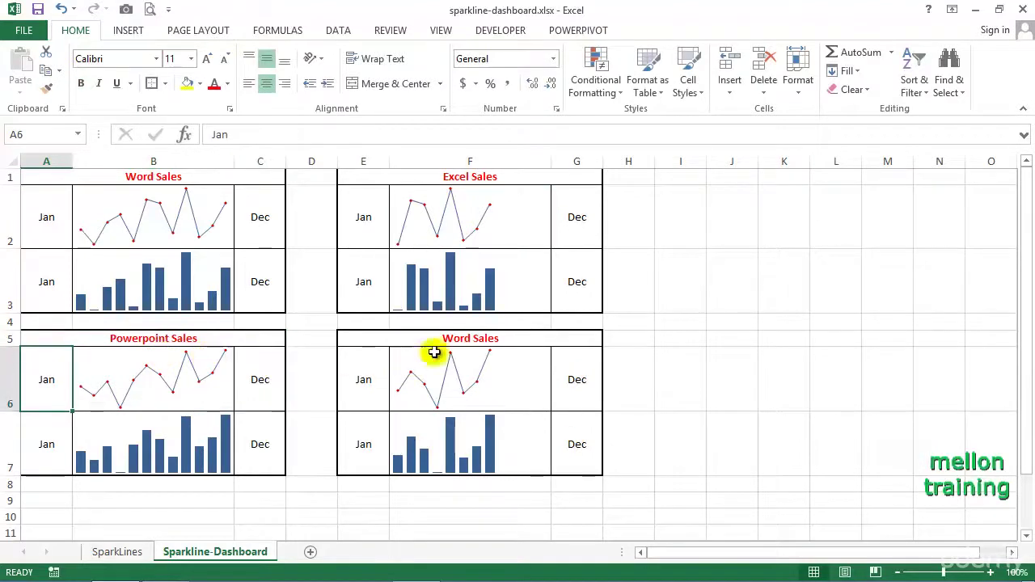
{"action": "double_click", "coordinate": [467, 338]}
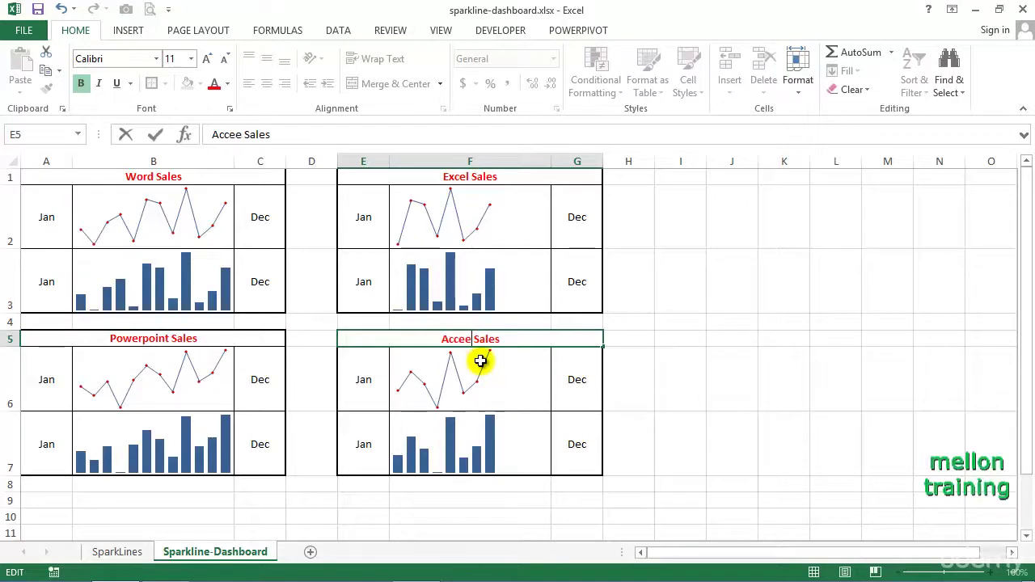
{"action": "type", "text": "ss"}
{"action": "key", "text": "Return"}
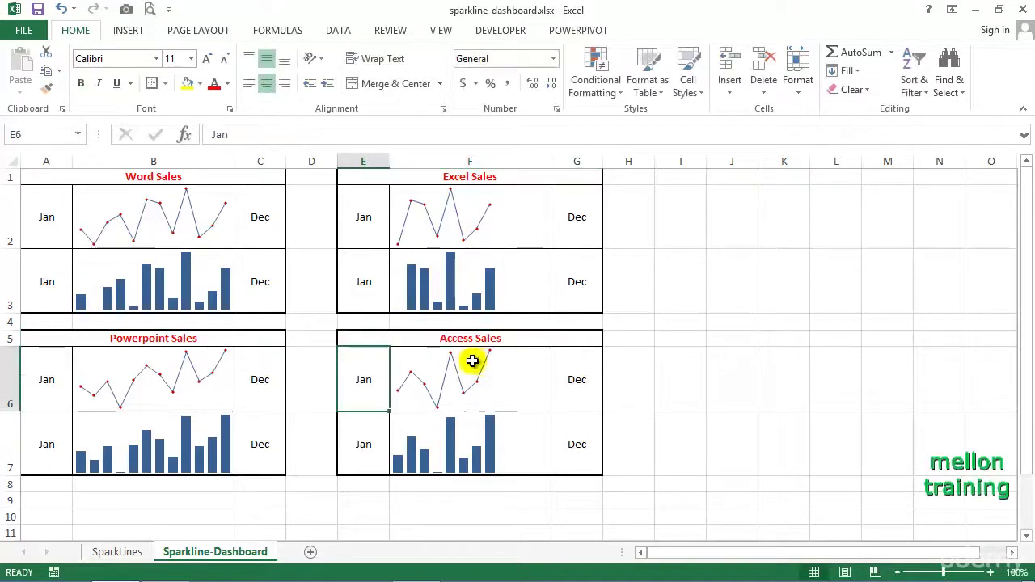
Set the Excel Sales line sparkline in F2 to plot SparkLines!B4:M4
{"action": "left_click", "coordinate": [449, 223]}
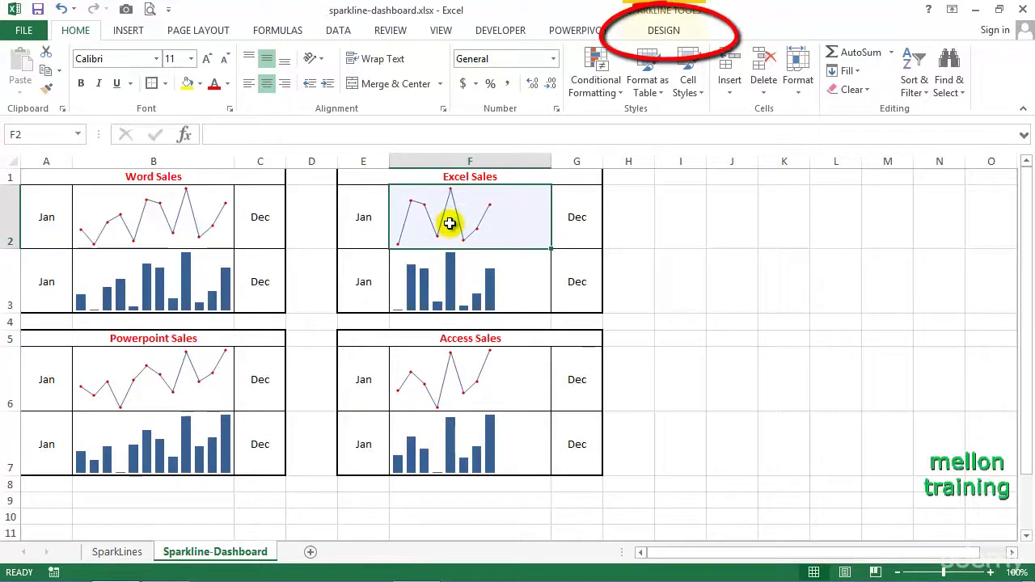
{"action": "left_click", "coordinate": [659, 36]}
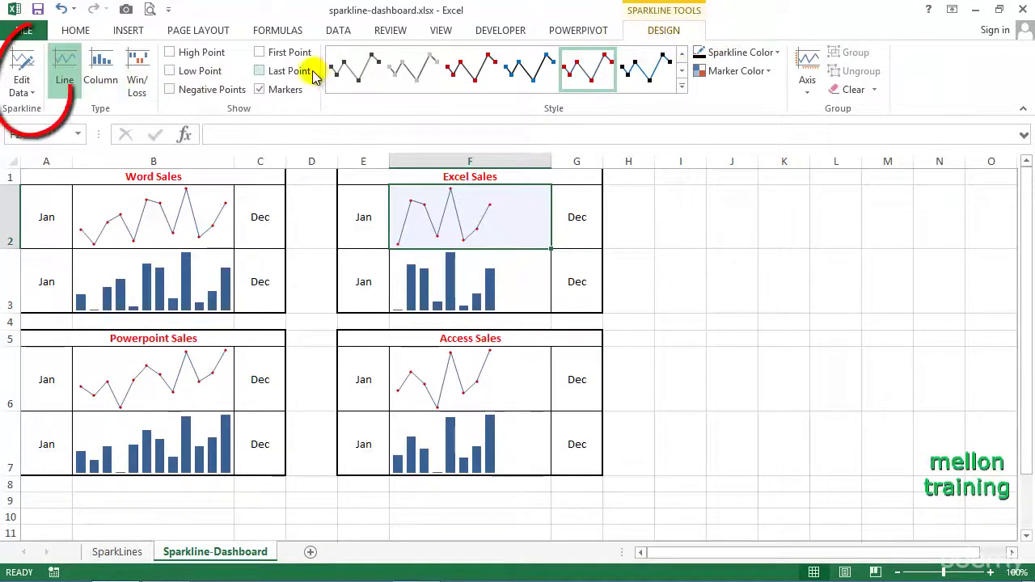
{"action": "left_click", "coordinate": [22, 69]}
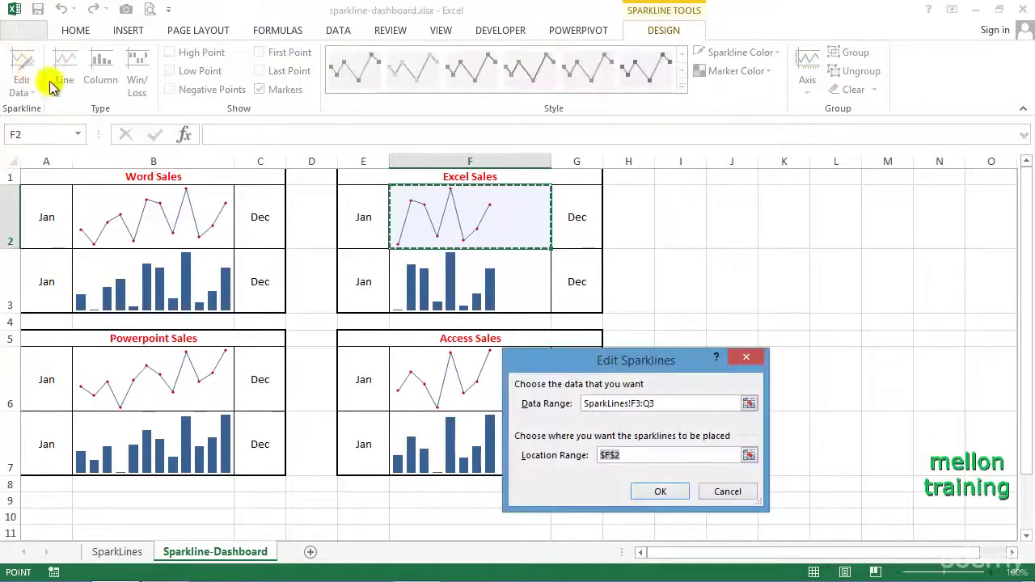
{"action": "left_click", "coordinate": [724, 403]}
{"action": "left_click", "coordinate": [749, 403]}
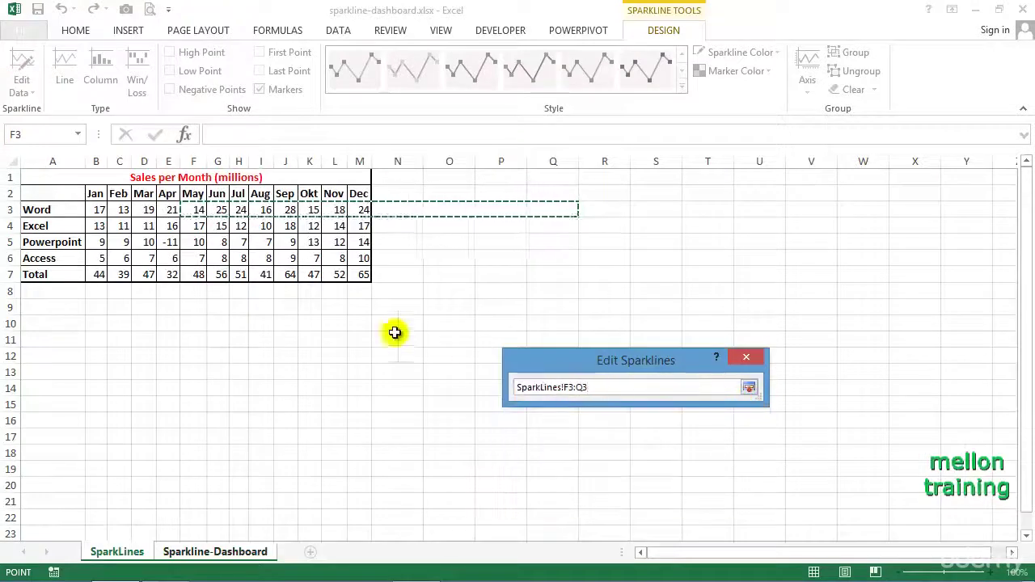
{"action": "left_click_drag", "start_coordinate": [97, 225], "coordinate": [353, 228]}
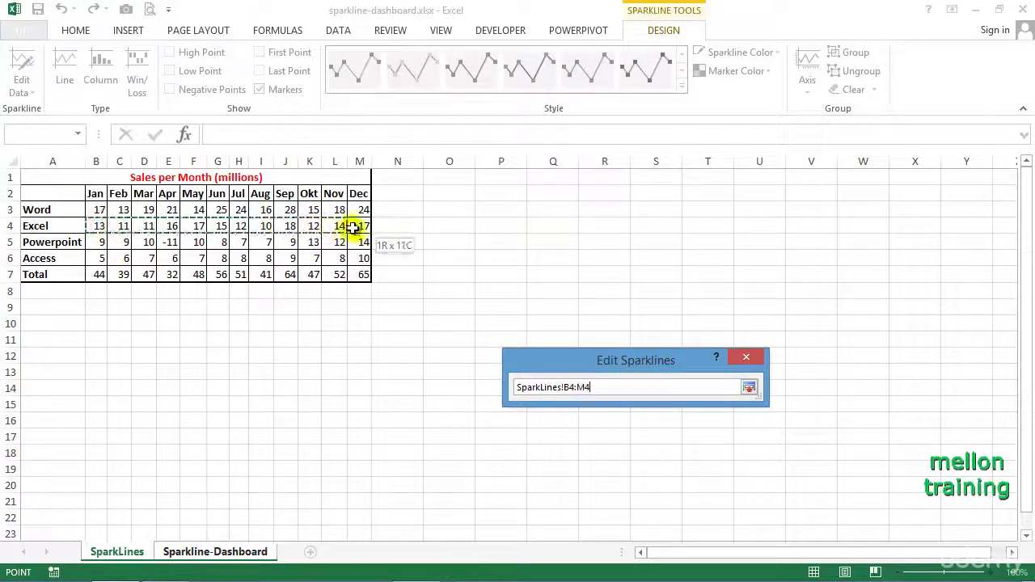
{"action": "left_click", "coordinate": [749, 387]}
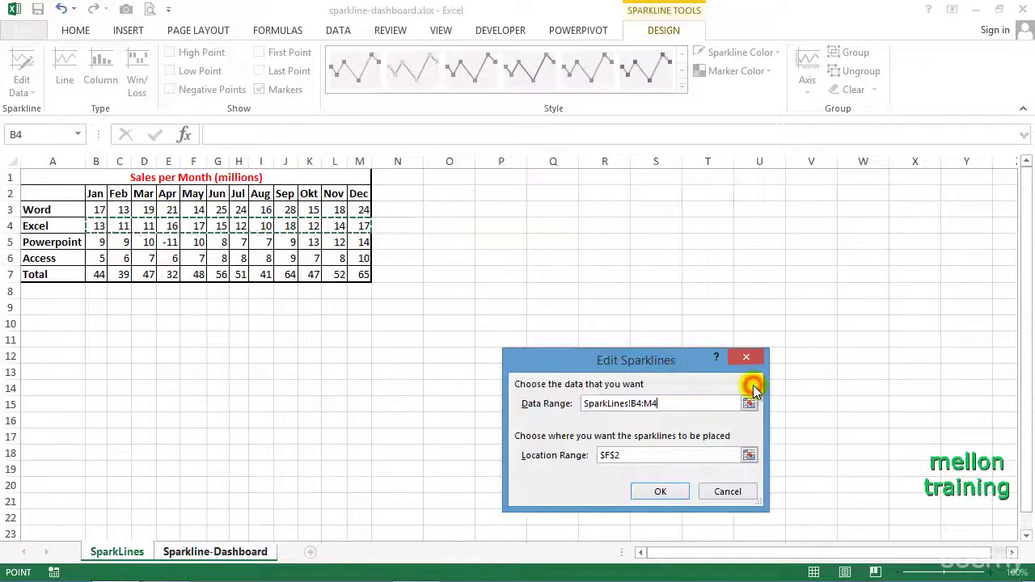
{"action": "left_click", "coordinate": [673, 490]}
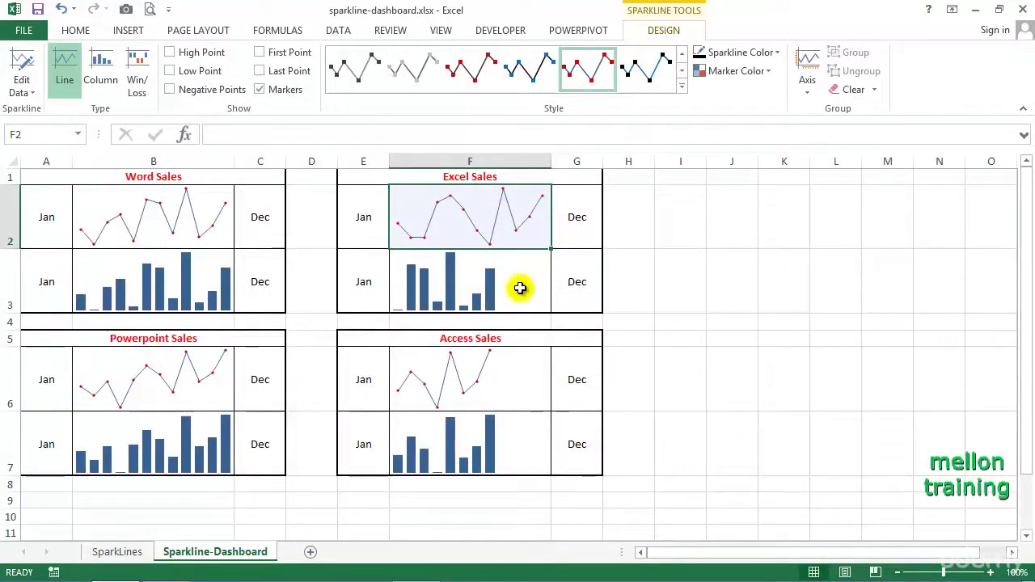
Set the Excel Sales column sparkline in F3 to plot SparkLines!B4:M4
{"action": "left_click", "coordinate": [510, 290]}
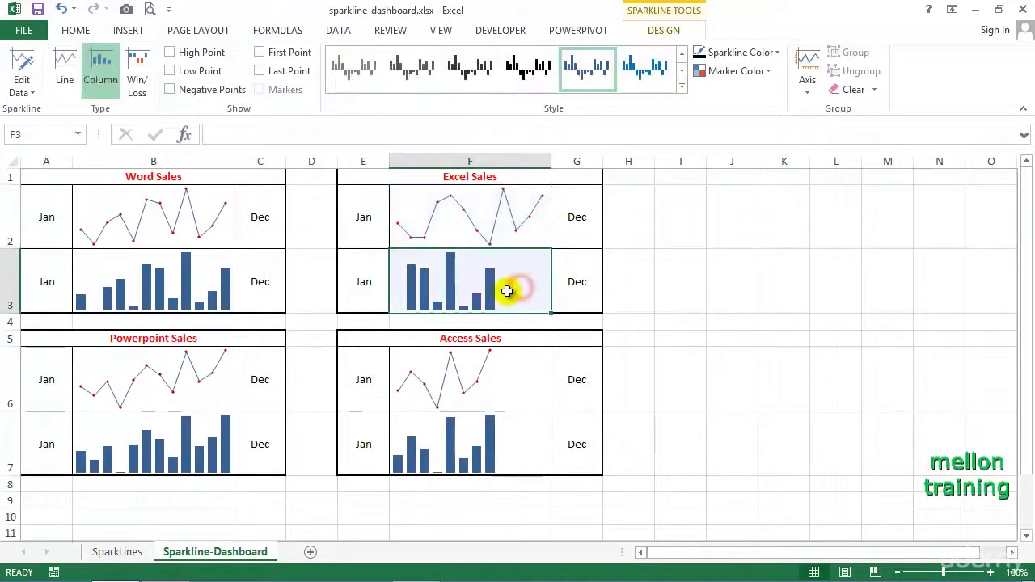
{"action": "left_click", "coordinate": [22, 65]}
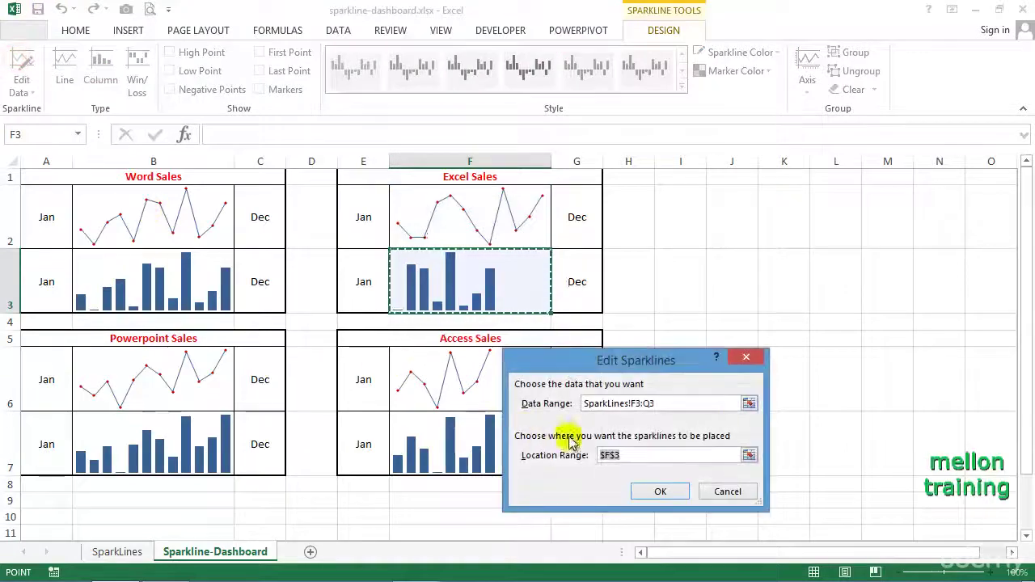
{"action": "left_click", "coordinate": [749, 403]}
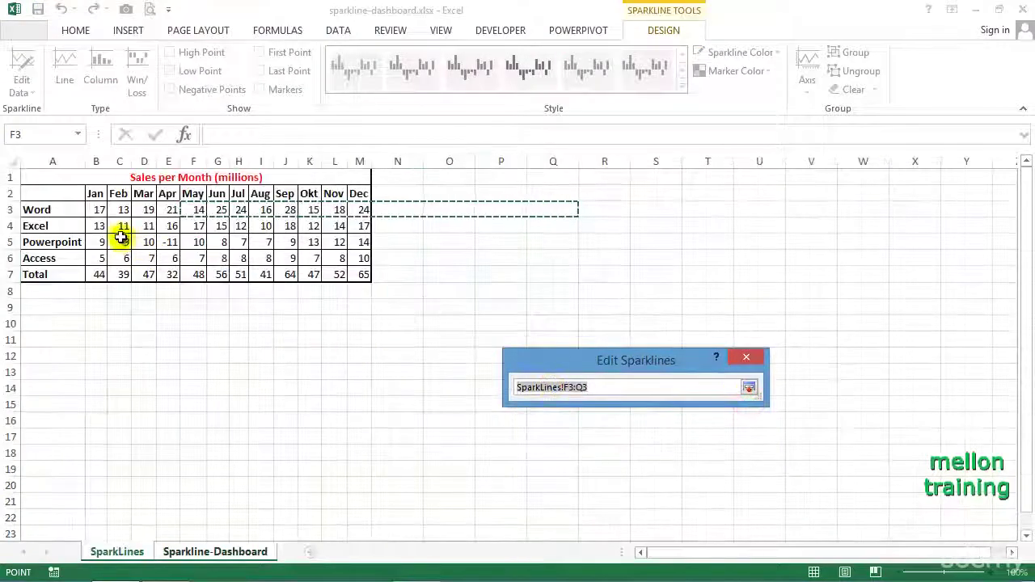
{"action": "left_click_drag", "start_coordinate": [98, 226], "coordinate": [360, 226]}
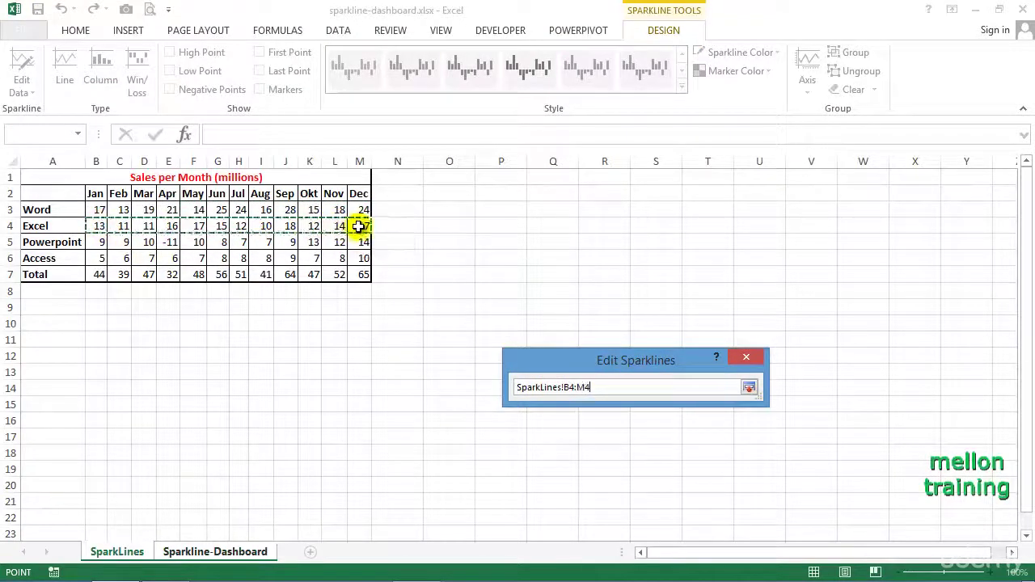
{"action": "left_click", "coordinate": [749, 387]}
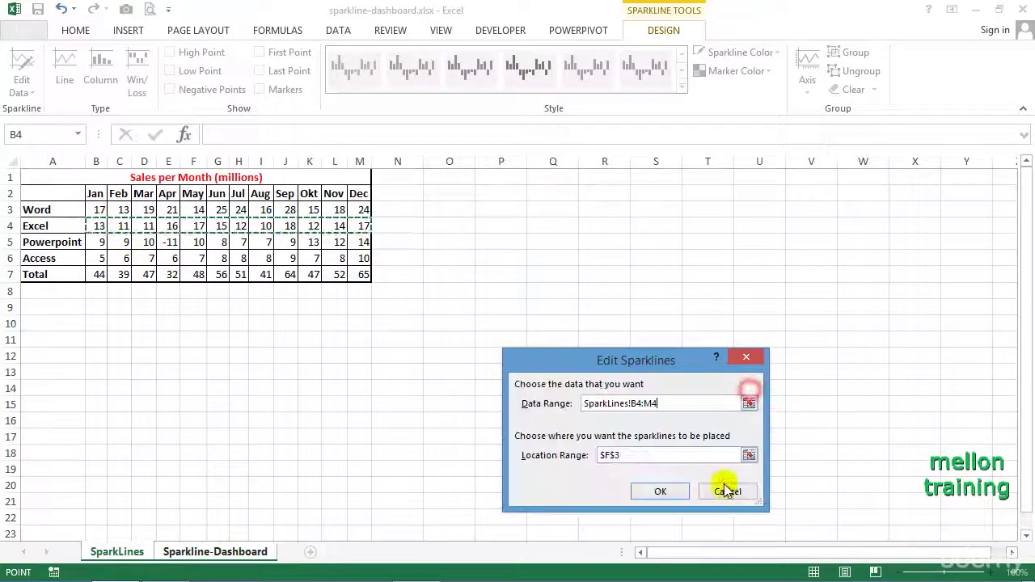
{"action": "left_click", "coordinate": [661, 490]}
Set the Powerpoint Sales line sparkline in B6 to plot SparkLines!B5:M5
{"action": "left_click", "coordinate": [105, 366]}
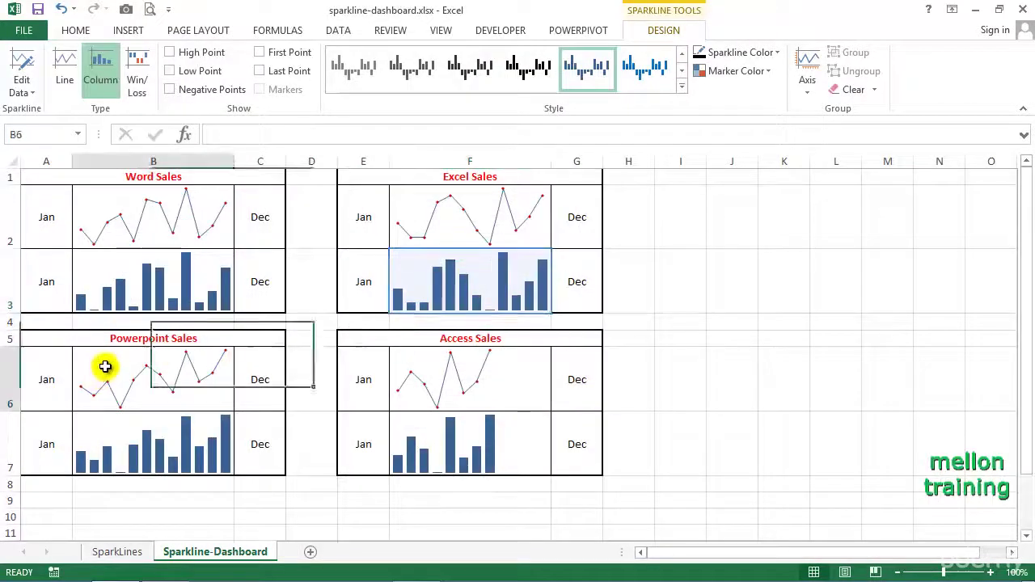
{"action": "left_click", "coordinate": [23, 73]}
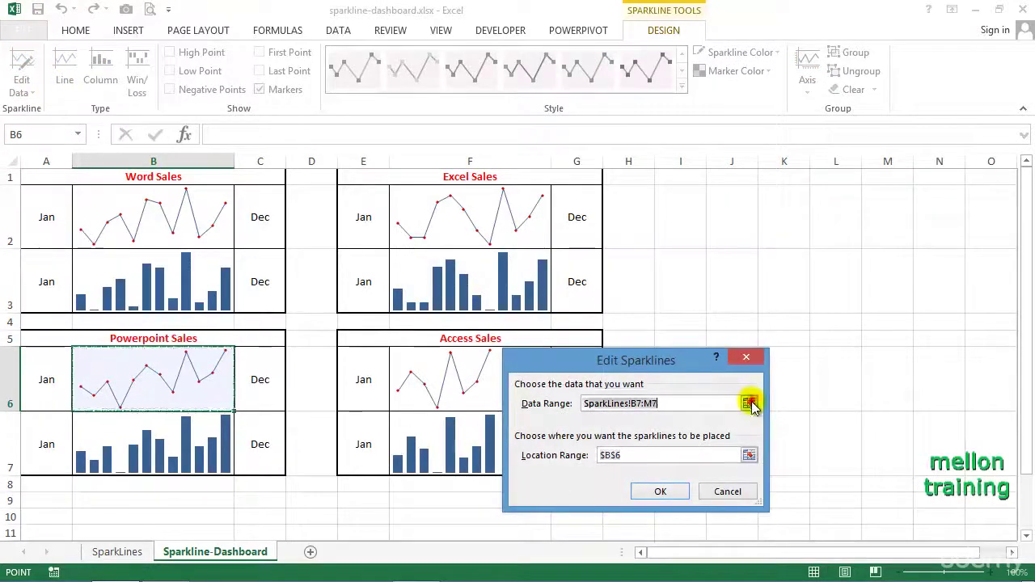
{"action": "left_click", "coordinate": [750, 404]}
{"action": "left_click_drag", "start_coordinate": [97, 242], "coordinate": [359, 242]}
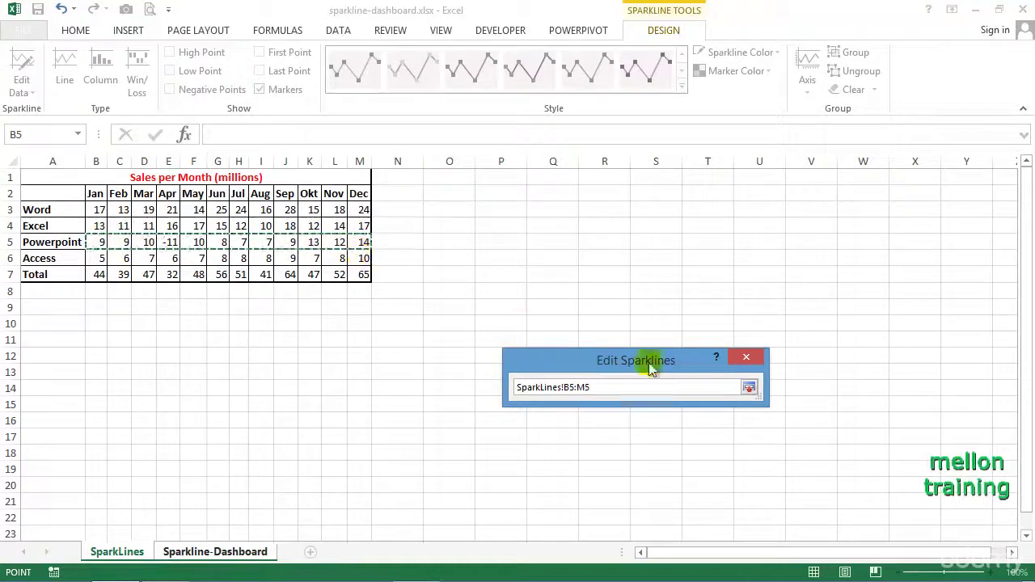
{"action": "left_click", "coordinate": [749, 388]}
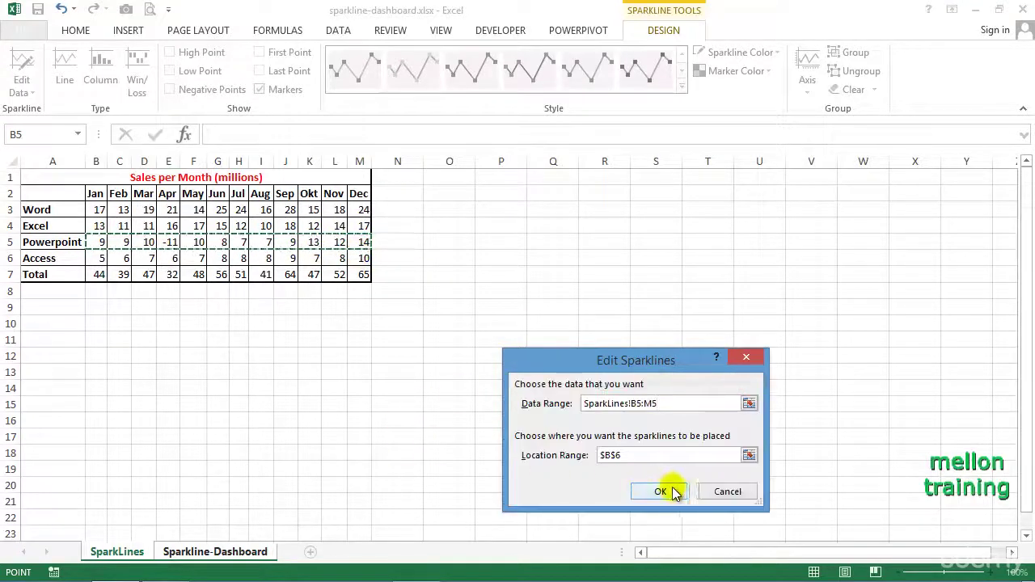
{"action": "left_click", "coordinate": [663, 490]}
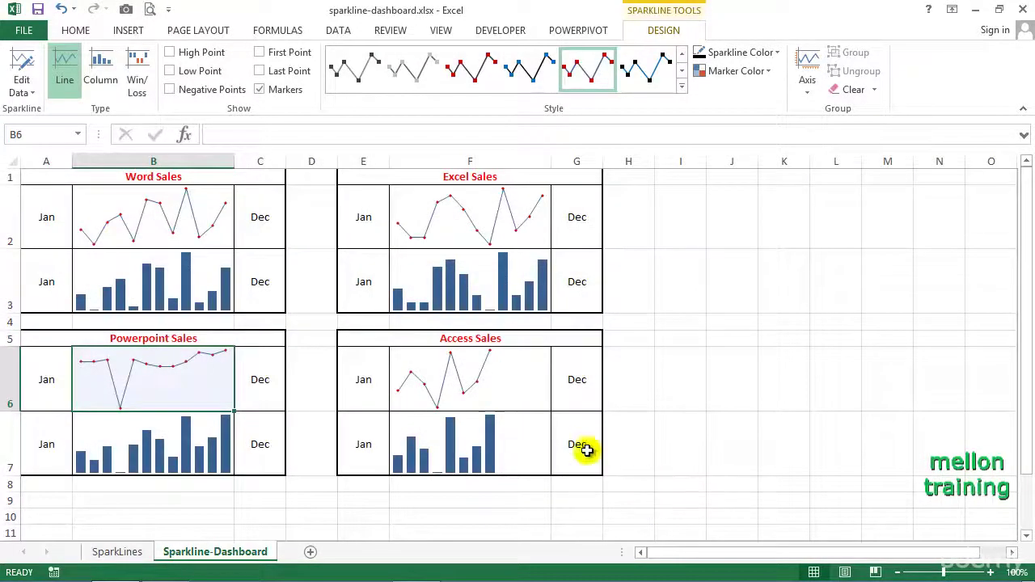
Set the Powerpoint Sales column sparkline in B7 to plot SparkLines!B5:M5
{"action": "left_click", "coordinate": [113, 429]}
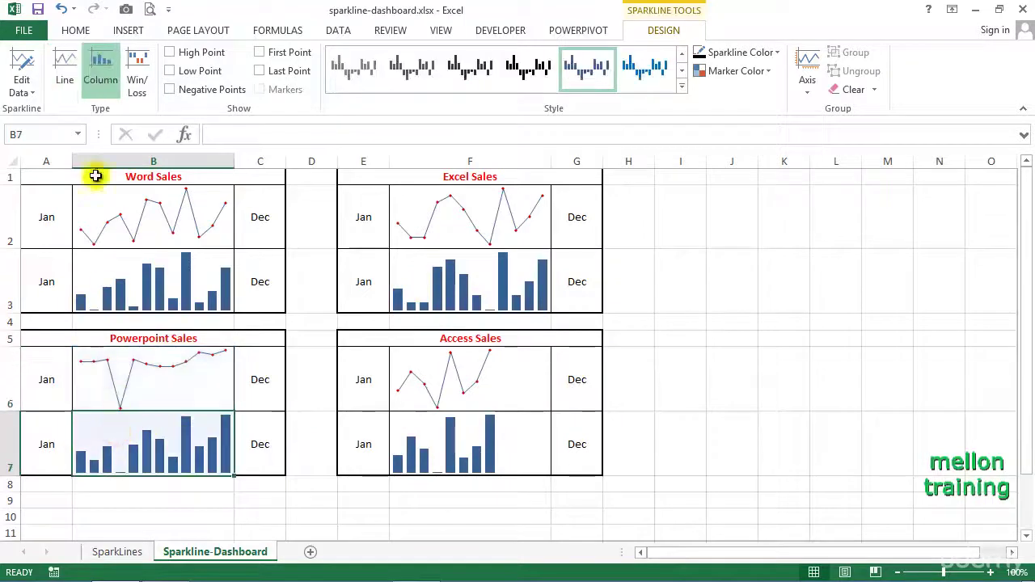
{"action": "left_click", "coordinate": [24, 84]}
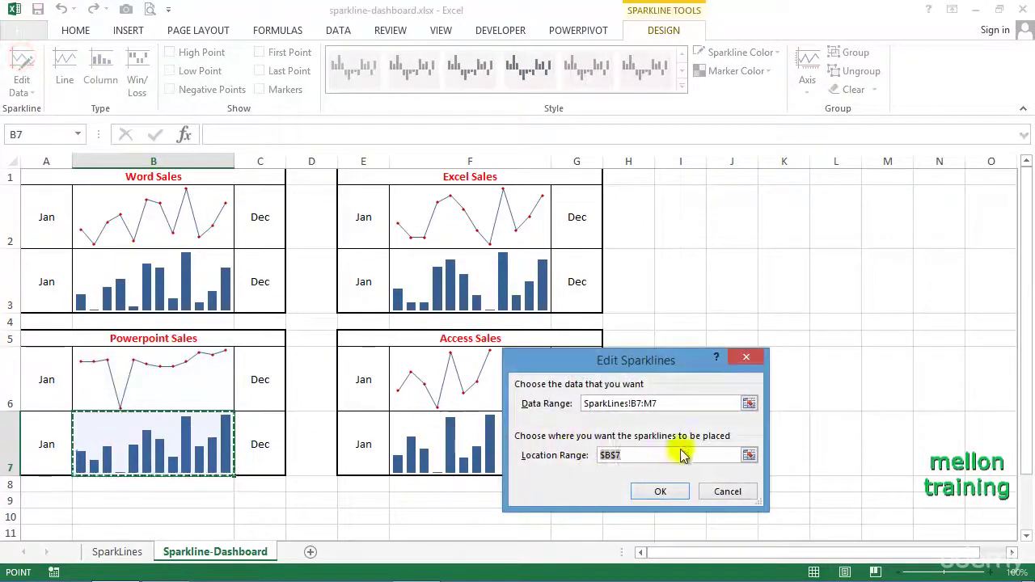
{"action": "left_click", "coordinate": [750, 404]}
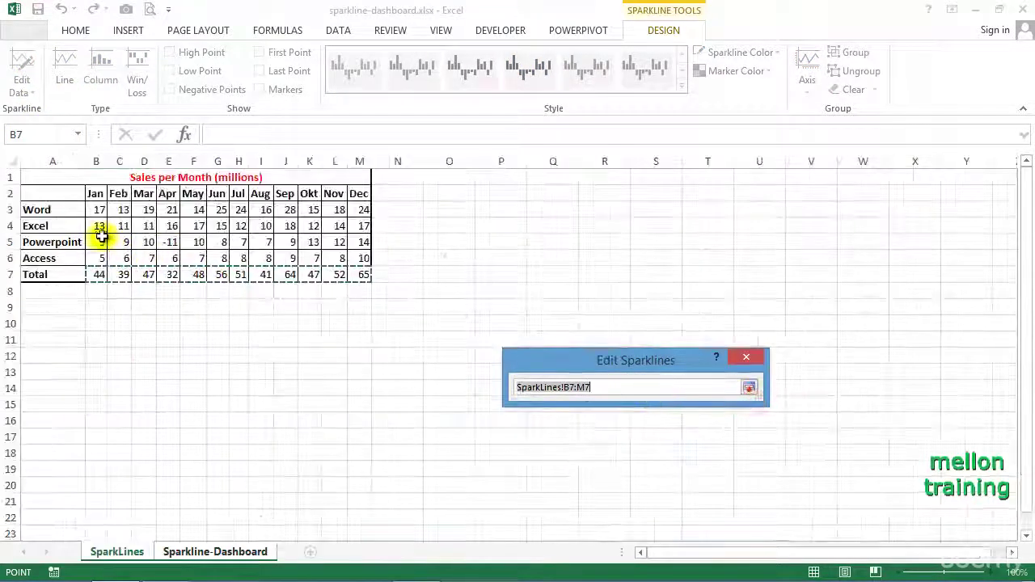
{"action": "left_click_drag", "start_coordinate": [98, 240], "coordinate": [361, 242]}
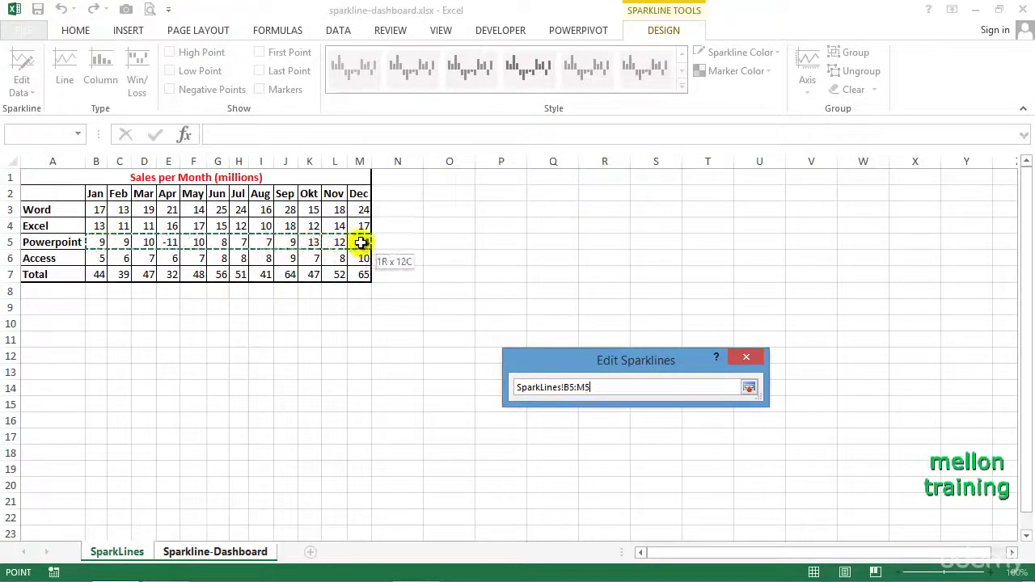
{"action": "left_click", "coordinate": [749, 388]}
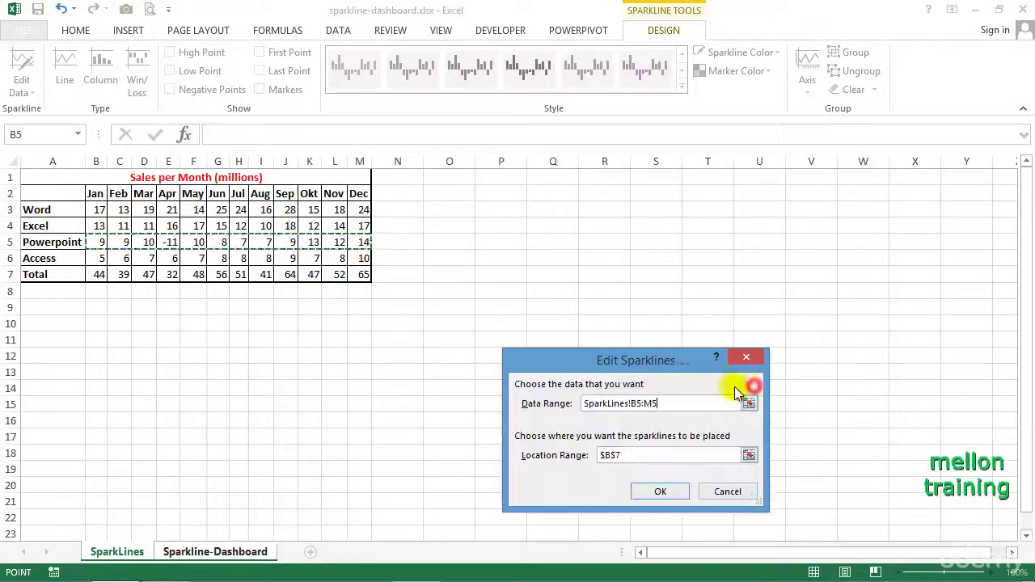
{"action": "left_click", "coordinate": [664, 491]}
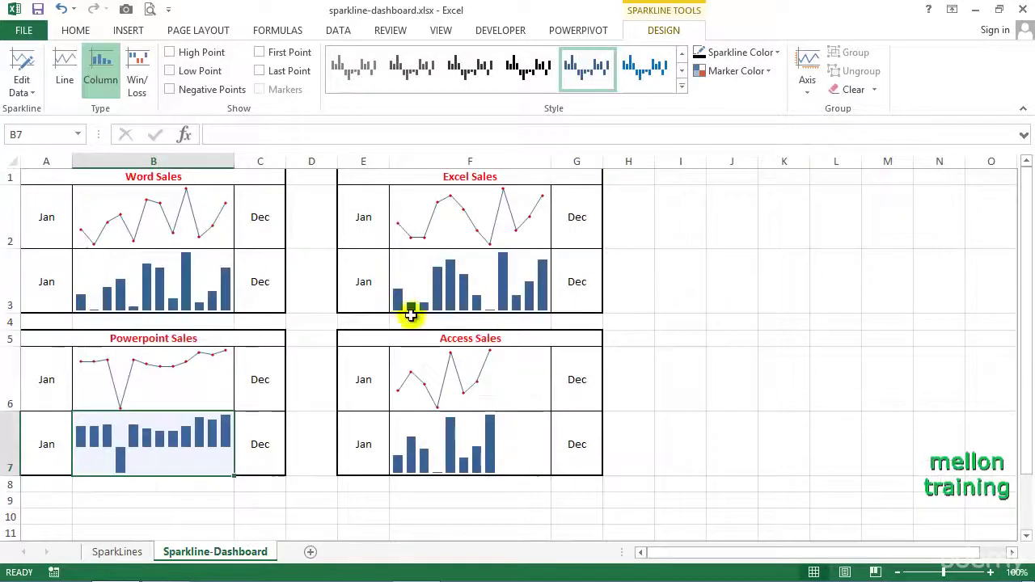
Set the Access Sales line sparkline in F6 to plot SparkLines!B6:M6
{"action": "left_click", "coordinate": [443, 373]}
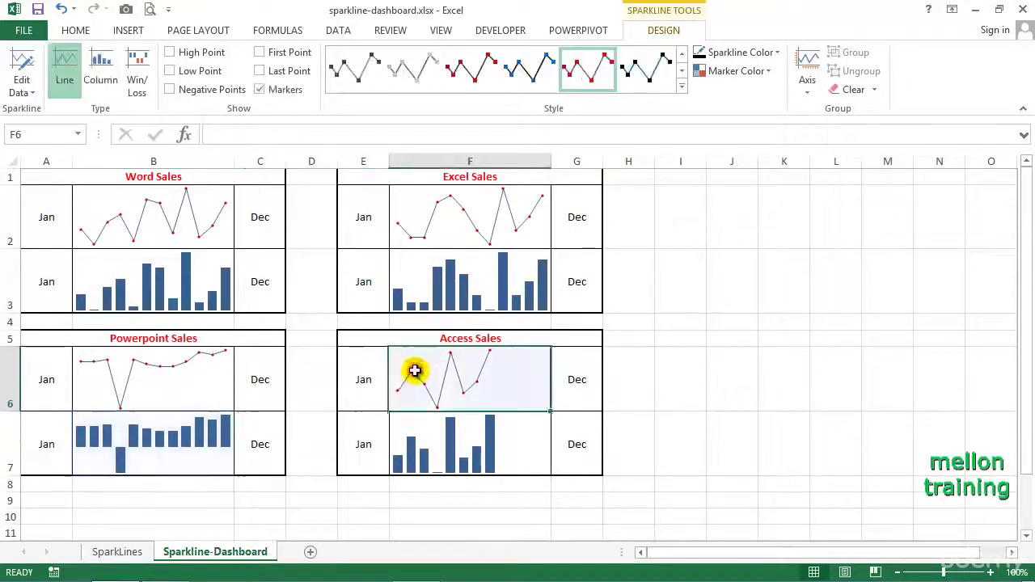
{"action": "left_click", "coordinate": [21, 61]}
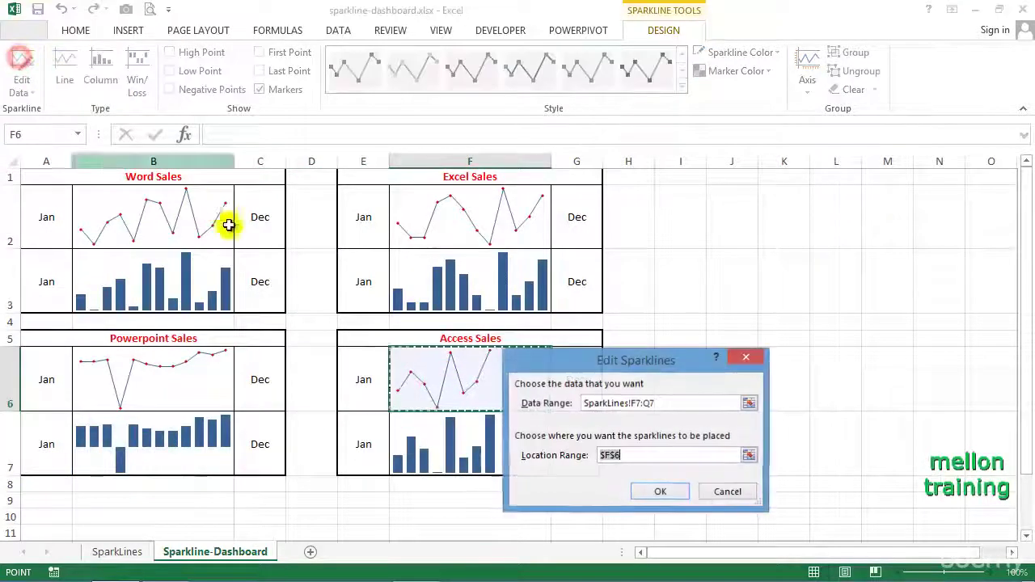
{"action": "left_click", "coordinate": [750, 404]}
{"action": "key", "text": "ctrl+Page_Up"}
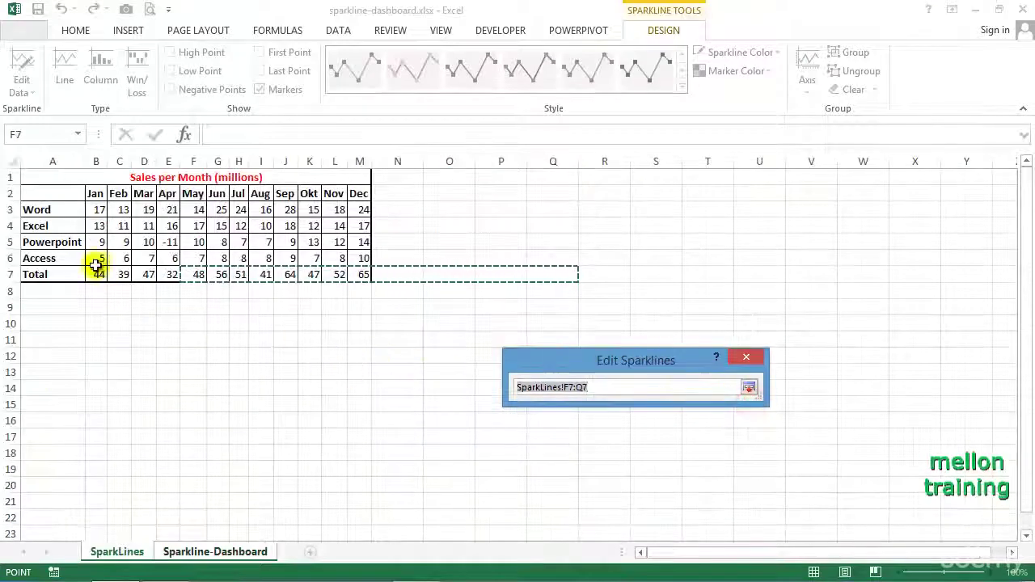
{"action": "left_click_drag", "start_coordinate": [99, 258], "coordinate": [360, 258]}
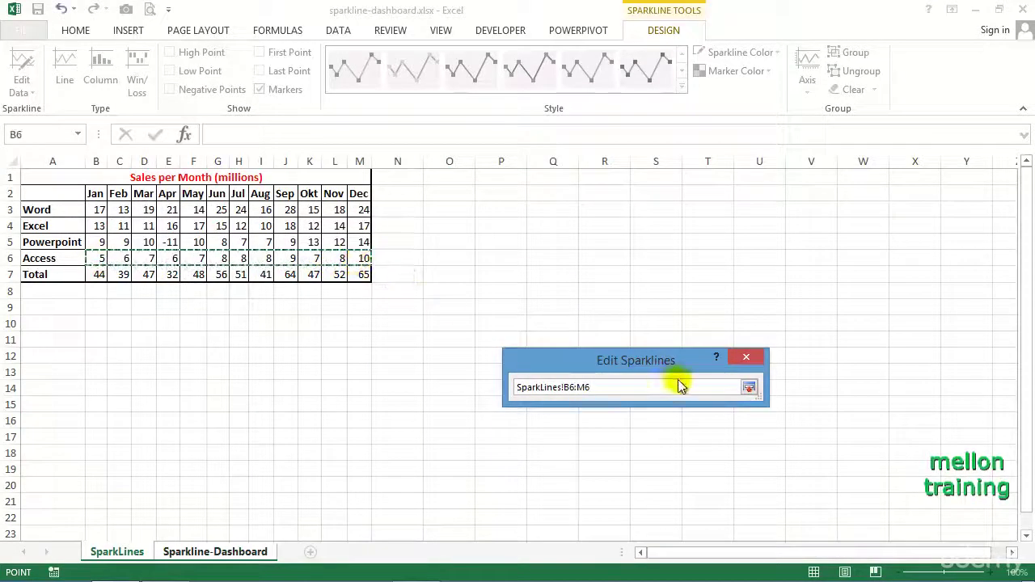
{"action": "left_click", "coordinate": [750, 389]}
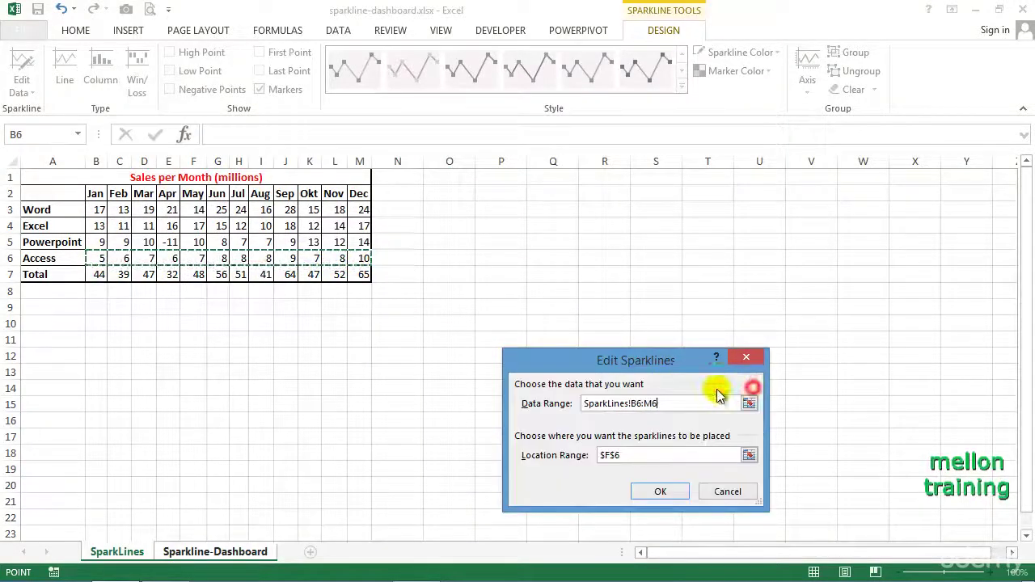
{"action": "left_click", "coordinate": [661, 489]}
Set the Access Sales column sparkline in F7 to plot SparkLines!B6:M6
{"action": "left_click", "coordinate": [523, 429]}
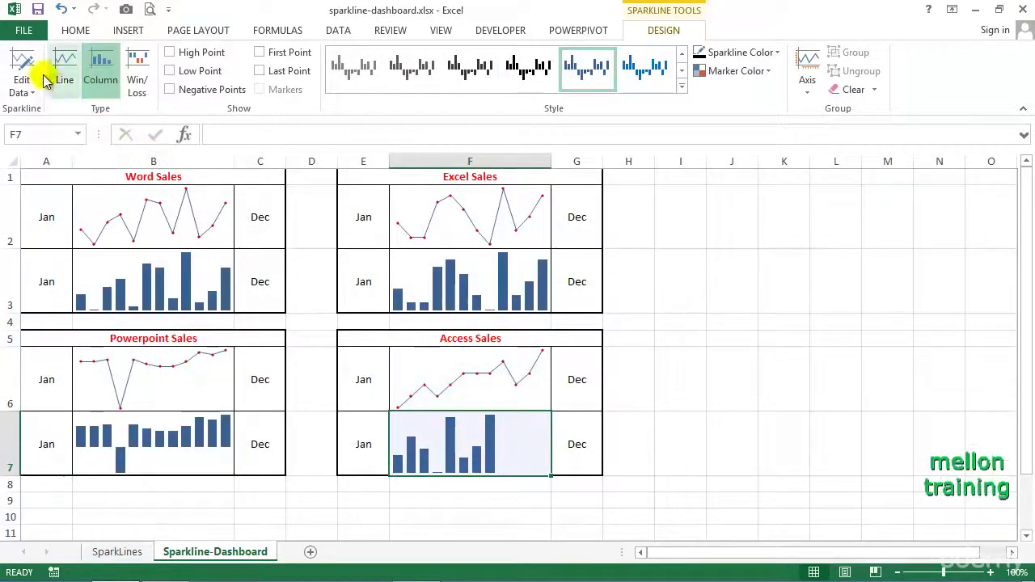
{"action": "left_click", "coordinate": [20, 62]}
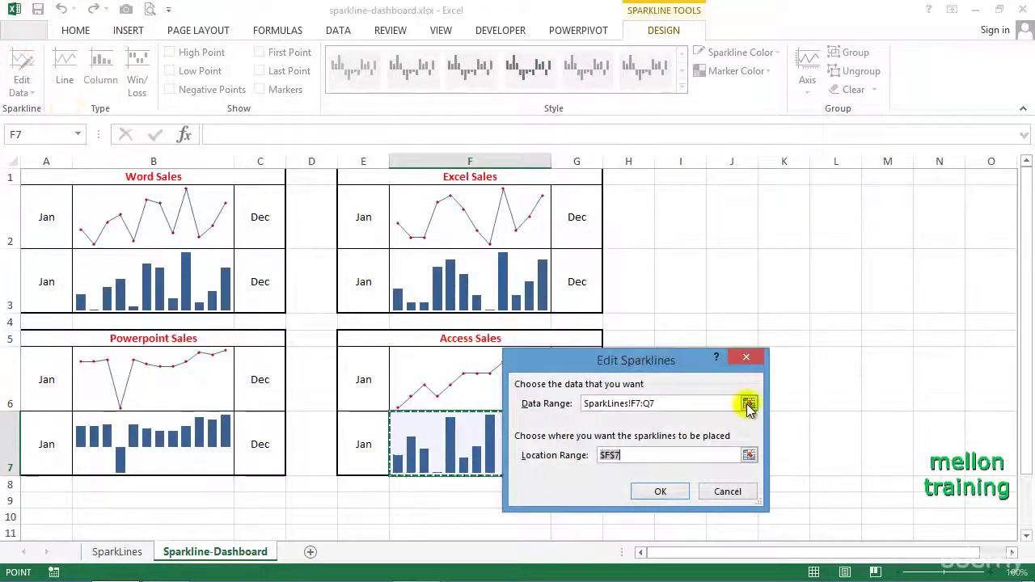
{"action": "left_click", "coordinate": [746, 397]}
{"action": "left_click_drag", "start_coordinate": [91, 259], "coordinate": [355, 258]}
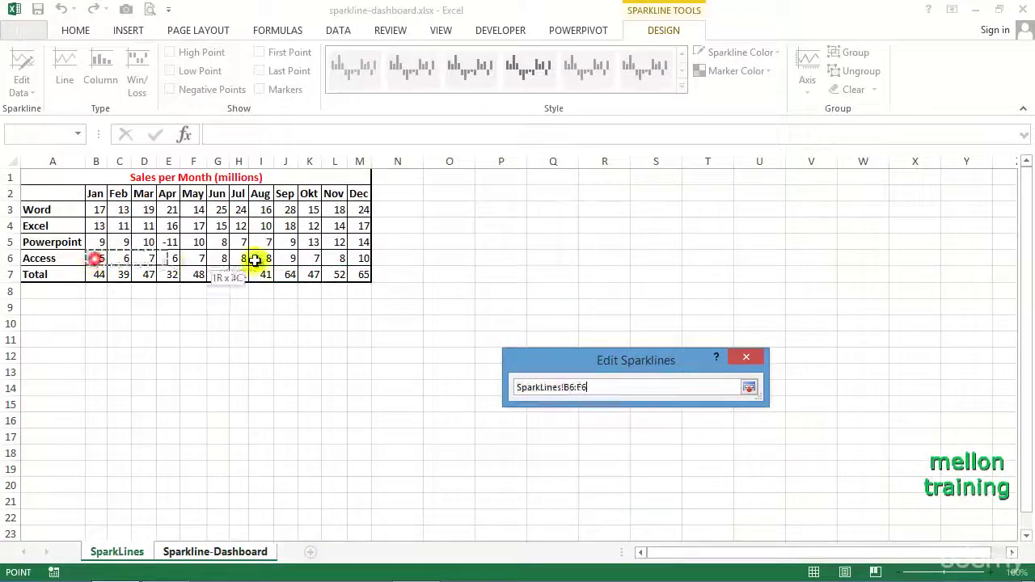
{"action": "left_click", "coordinate": [749, 390]}
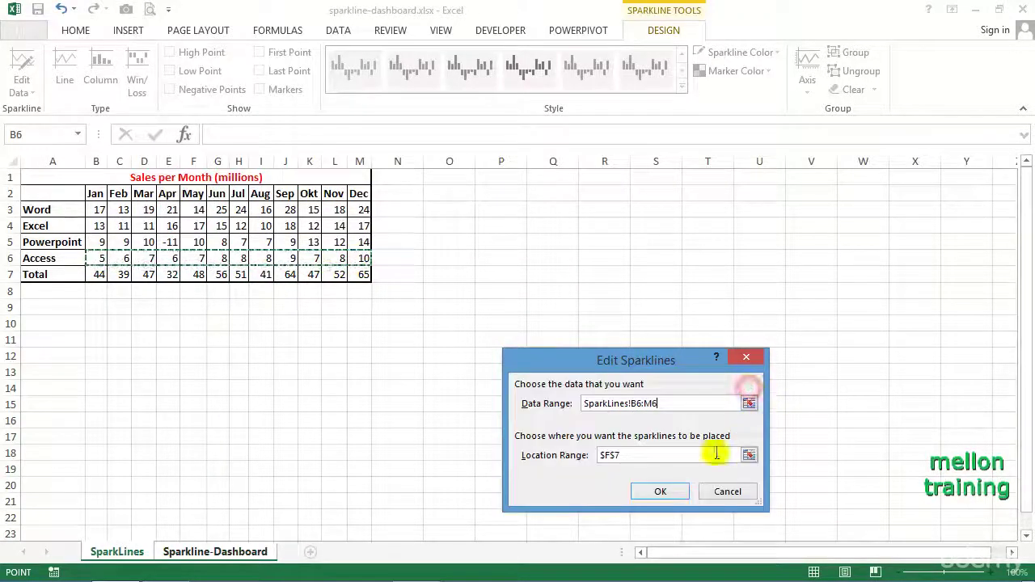
{"action": "left_click", "coordinate": [662, 492]}
{"action": "left_click", "coordinate": [665, 383]}
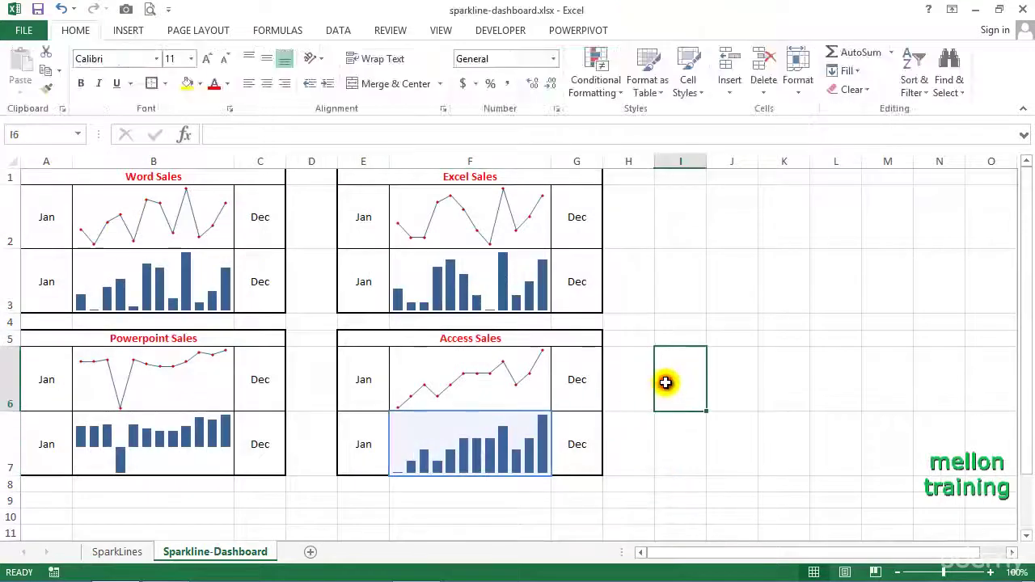